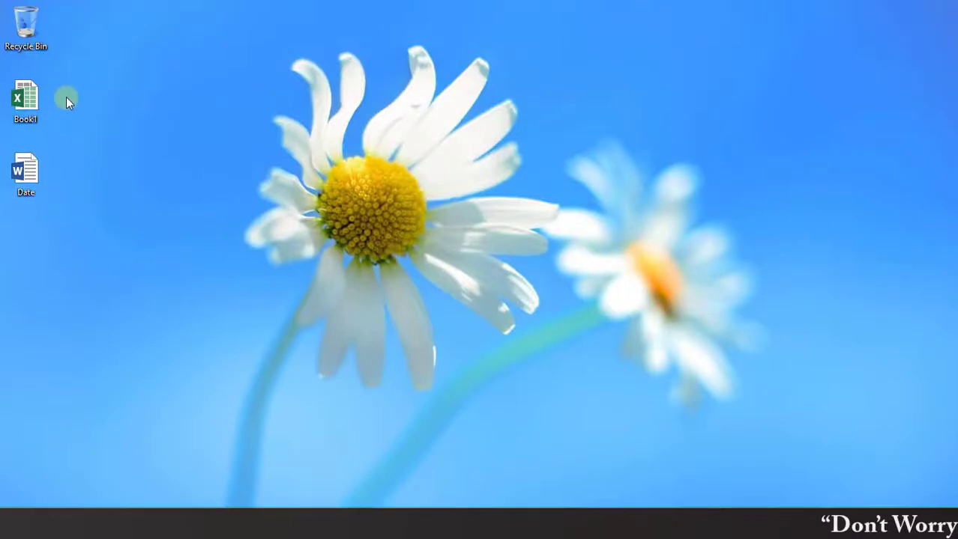
Open the Date letter file from the desktop in Word.
left_click(27, 174)
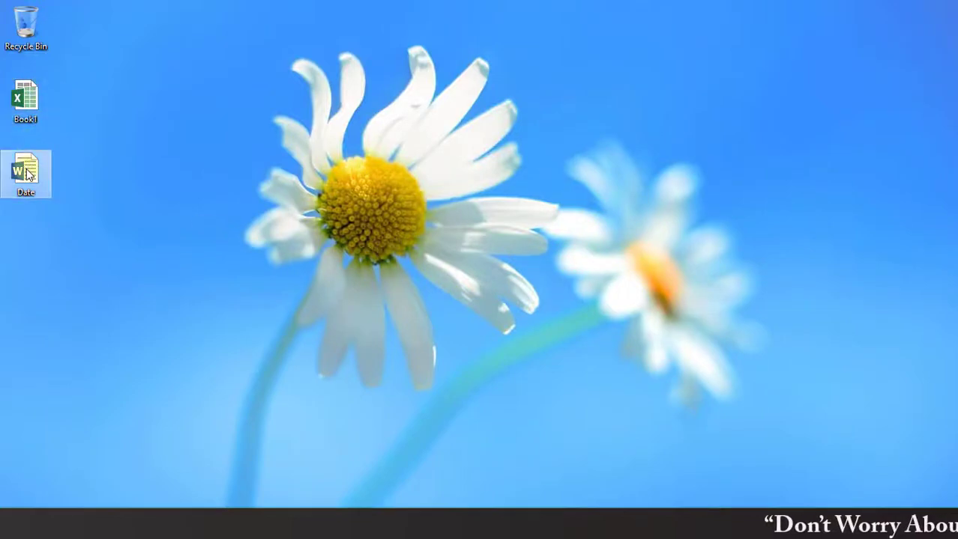
double_click(25, 173)
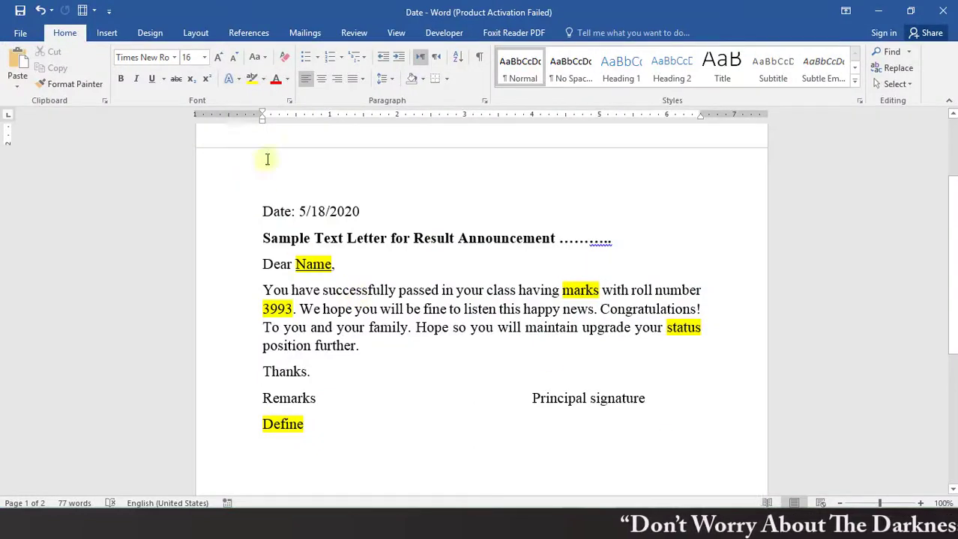
Launch the Step-by-Step Mail Merge Wizard and return it to step 4, Write your letter.
left_click(313, 34)
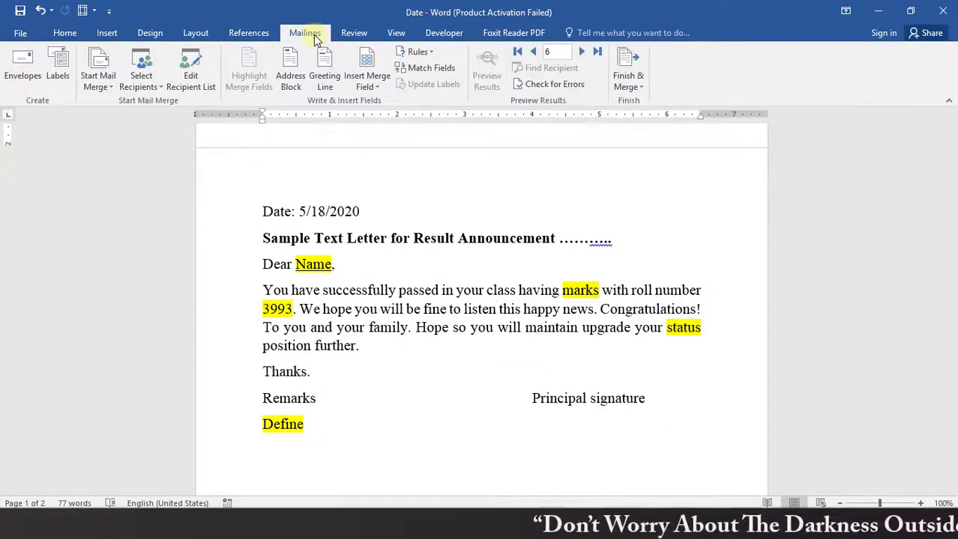
left_click(110, 72)
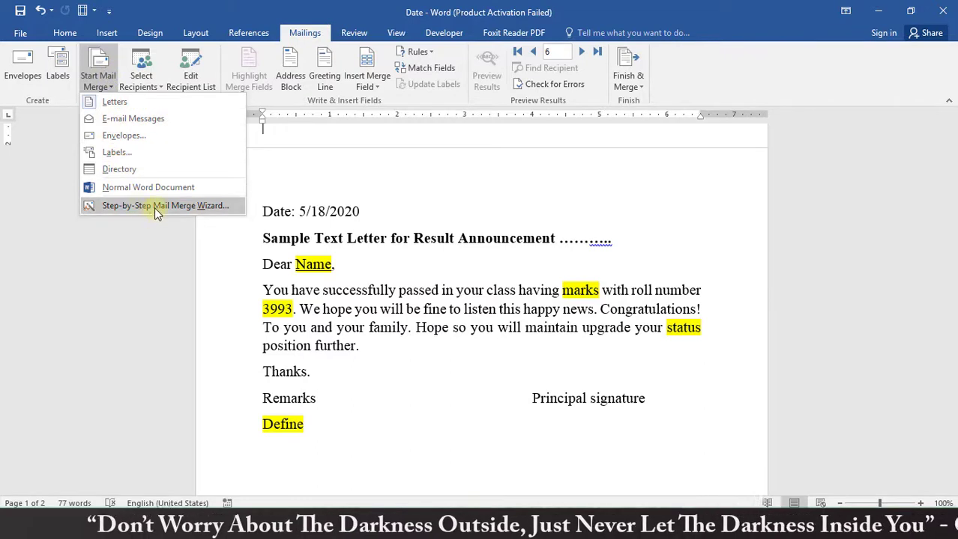
left_click(210, 208)
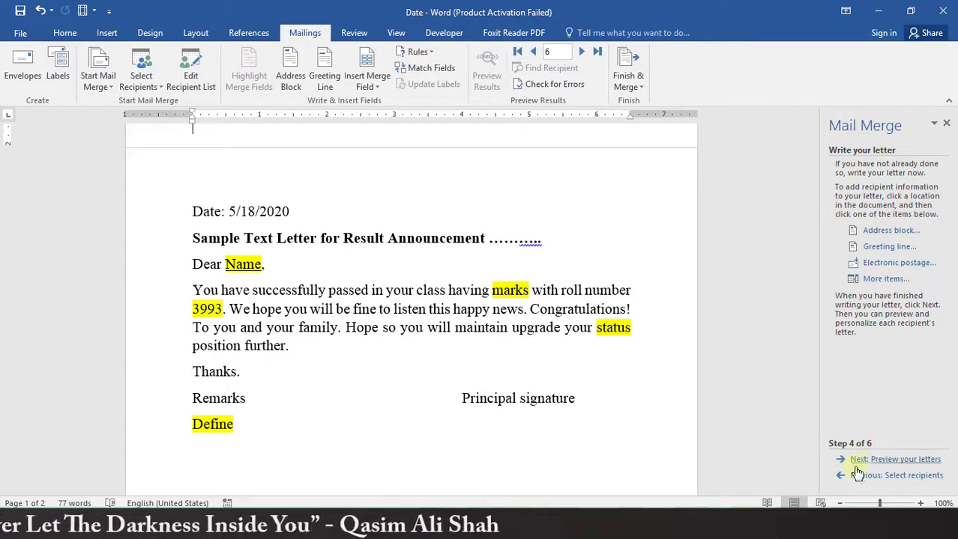
left_click(926, 462)
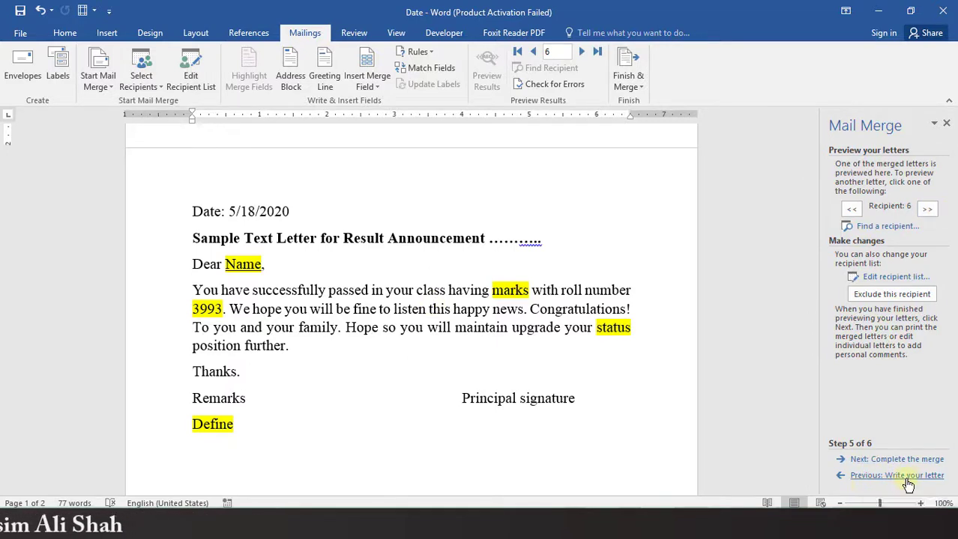
left_click(906, 478)
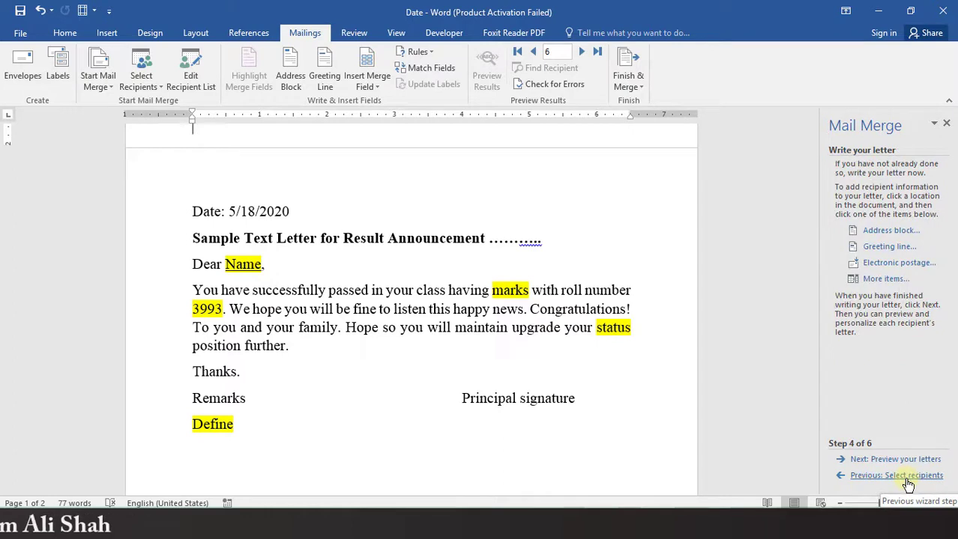
With the cursor after the date, choose Use an Existing List for the recipients.
left_click(558, 211)
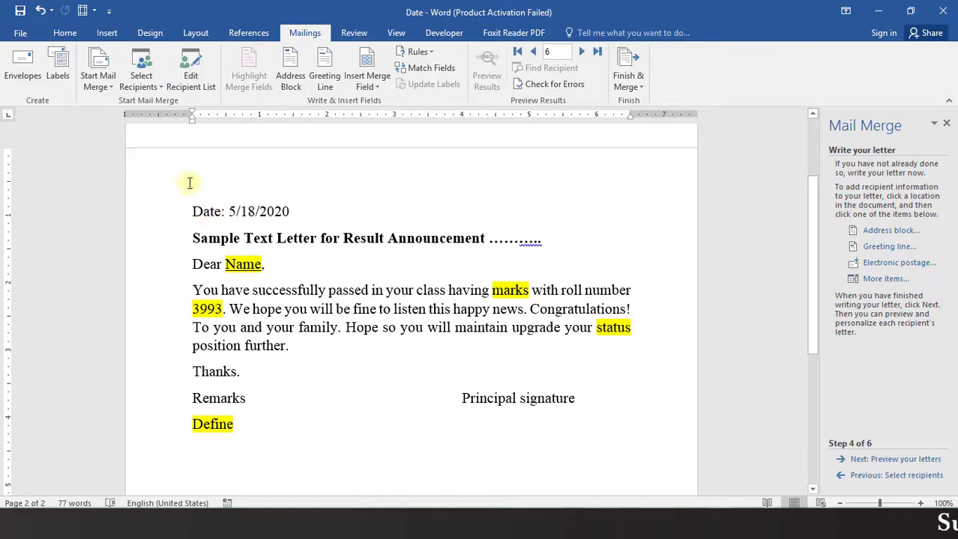
left_click(143, 81)
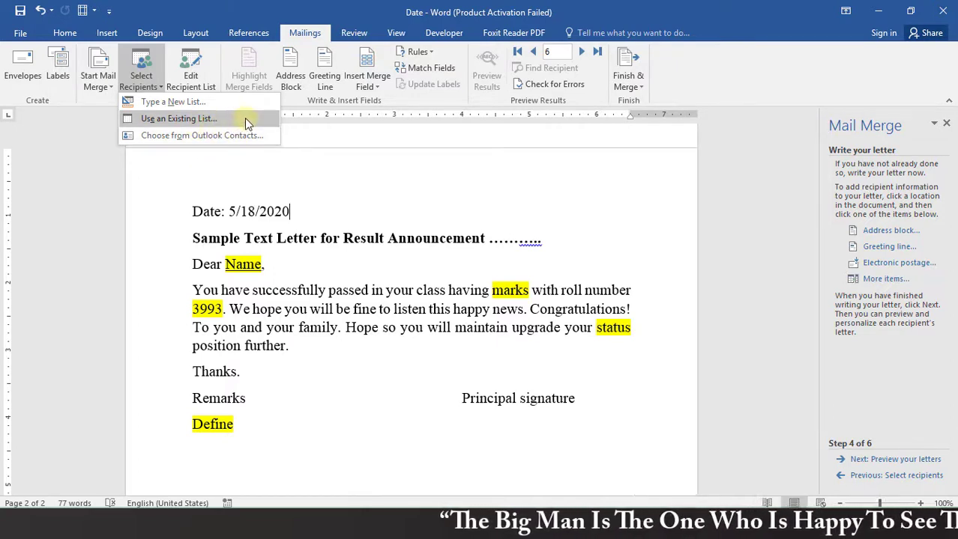
left_click(244, 118)
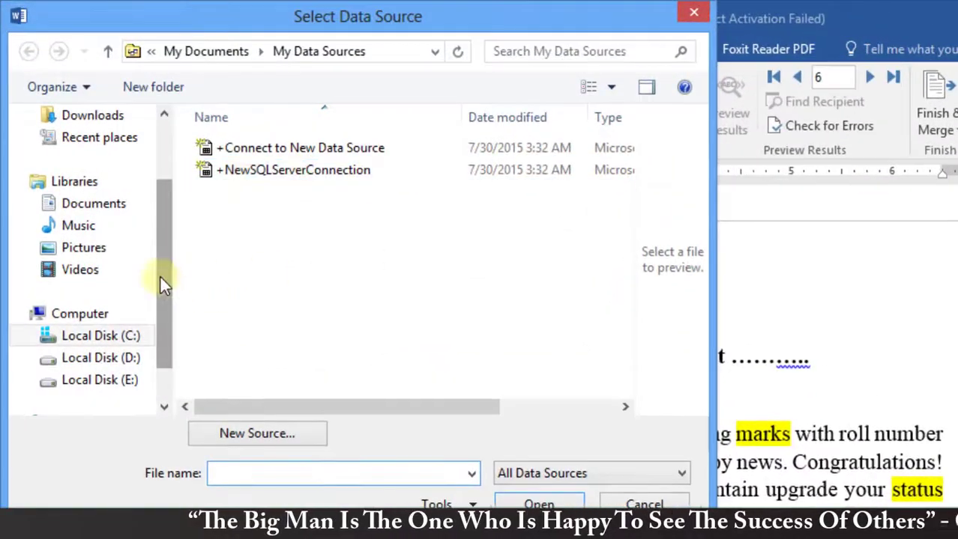
Select the Book1 workbook on the Desktop and open it as the data source.
left_click_drag(159, 261, 166, 176)
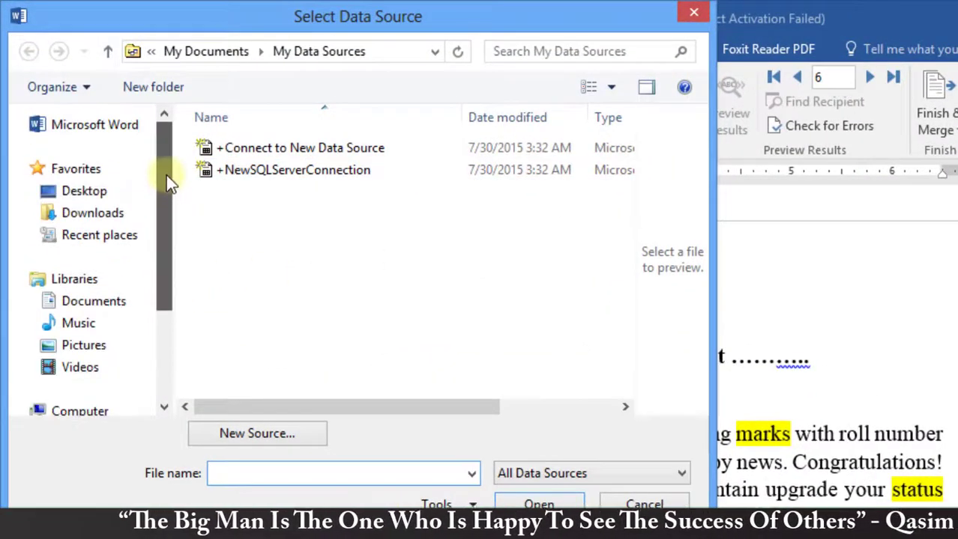
left_click(112, 191)
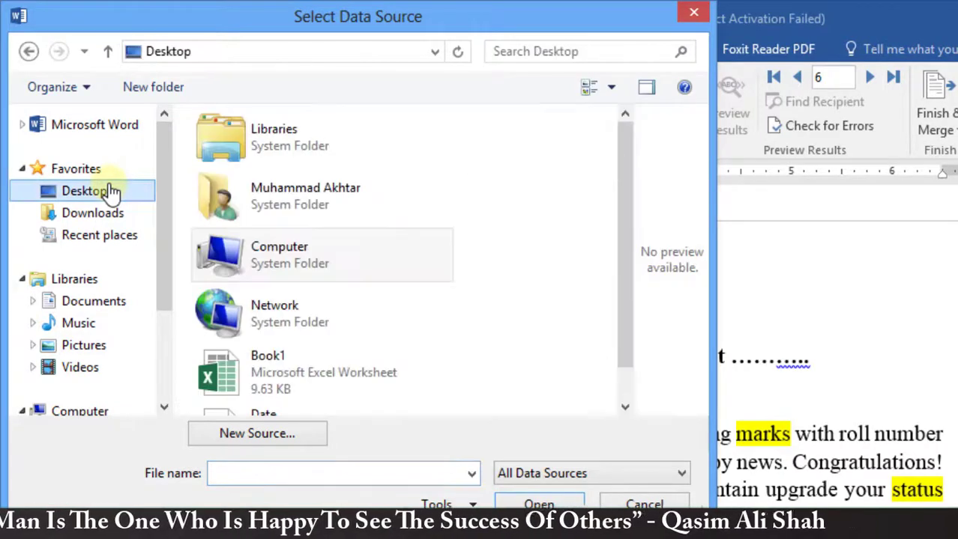
left_click(314, 385)
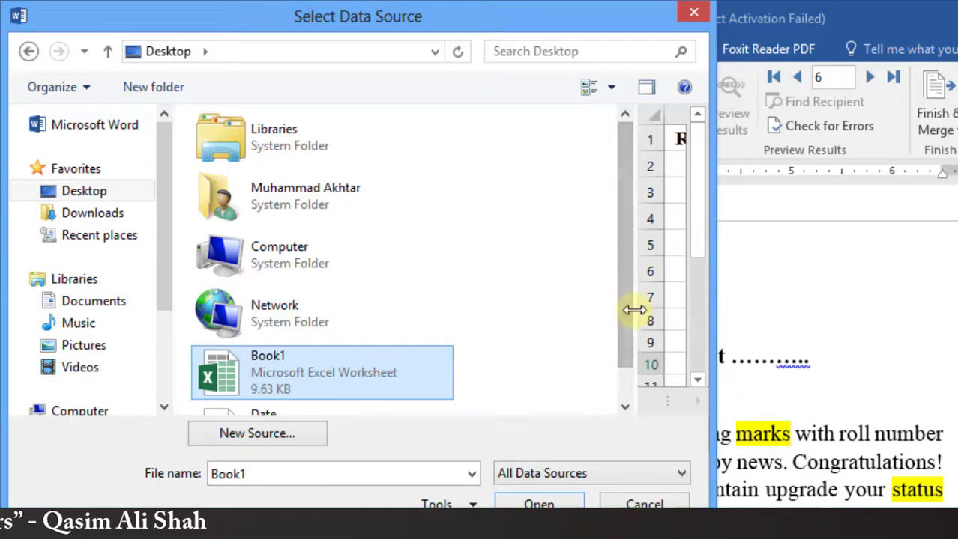
left_click_drag(644, 293, 597, 306)
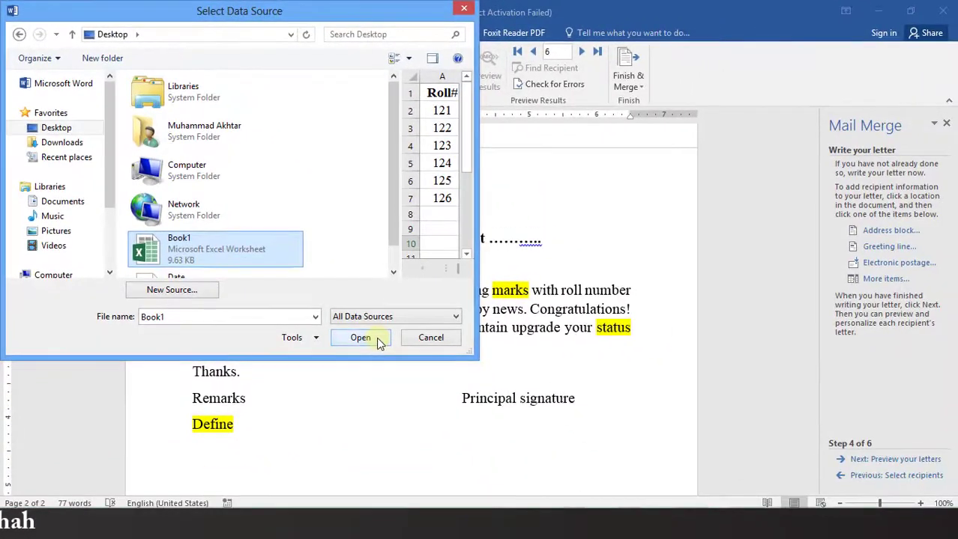
left_click(376, 337)
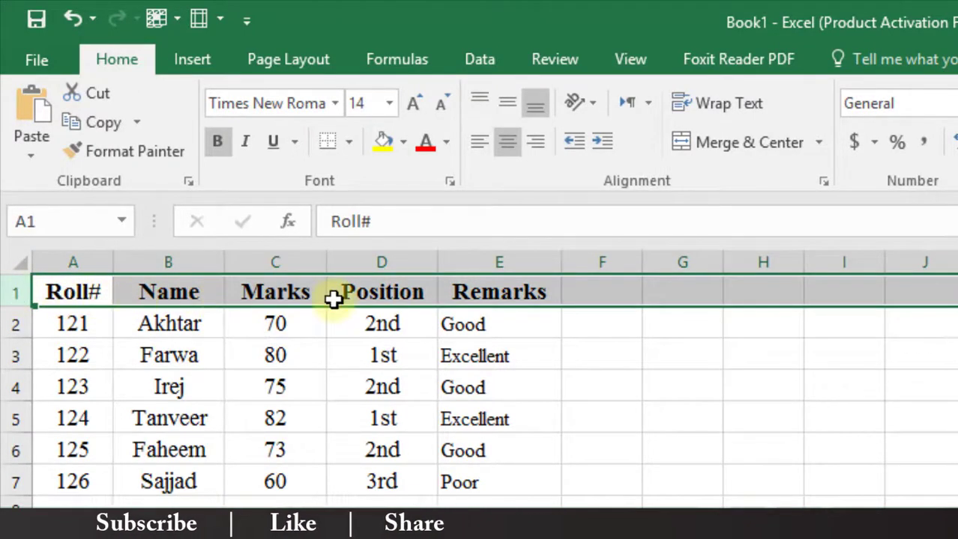
Check Book1's Roll#, Name, Marks, Position and Remarks records, then return to Word's Select Table dialog.
left_click(567, 371)
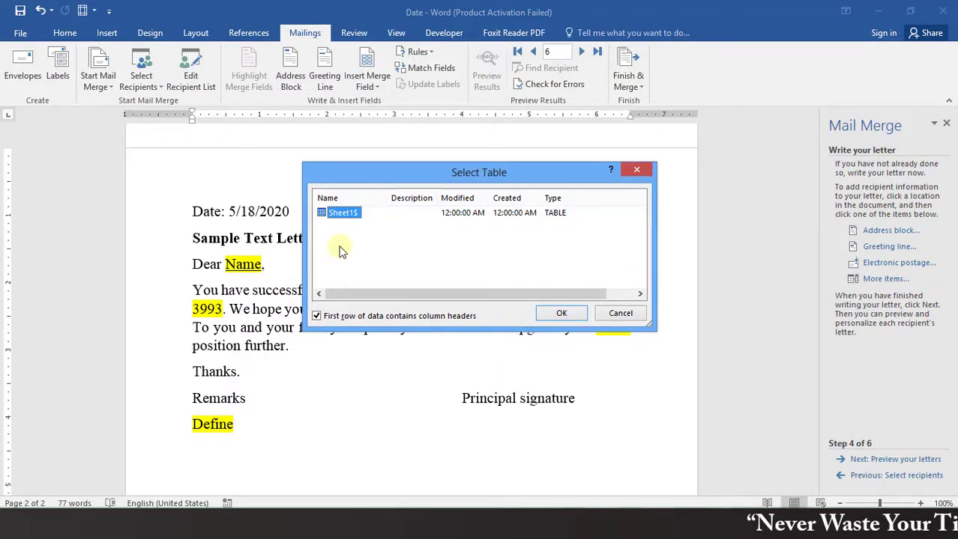
Accept Sheet1$ with first-row column headers as the recipient table.
left_click(577, 314)
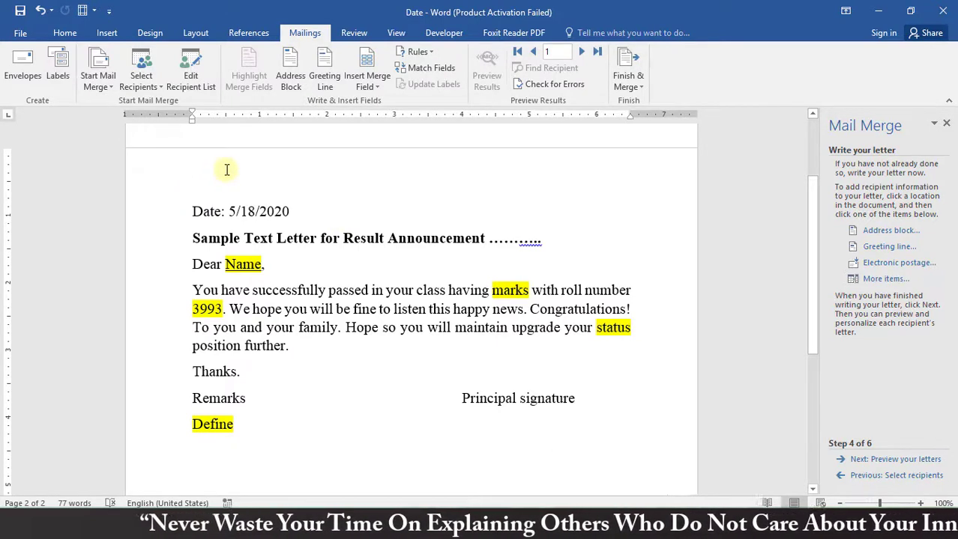
left_click(193, 75)
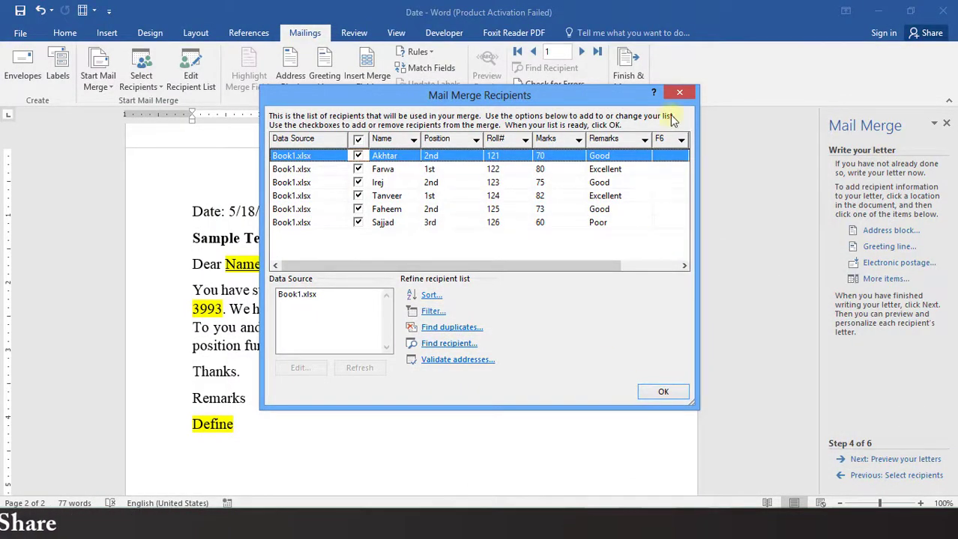
left_click(674, 95)
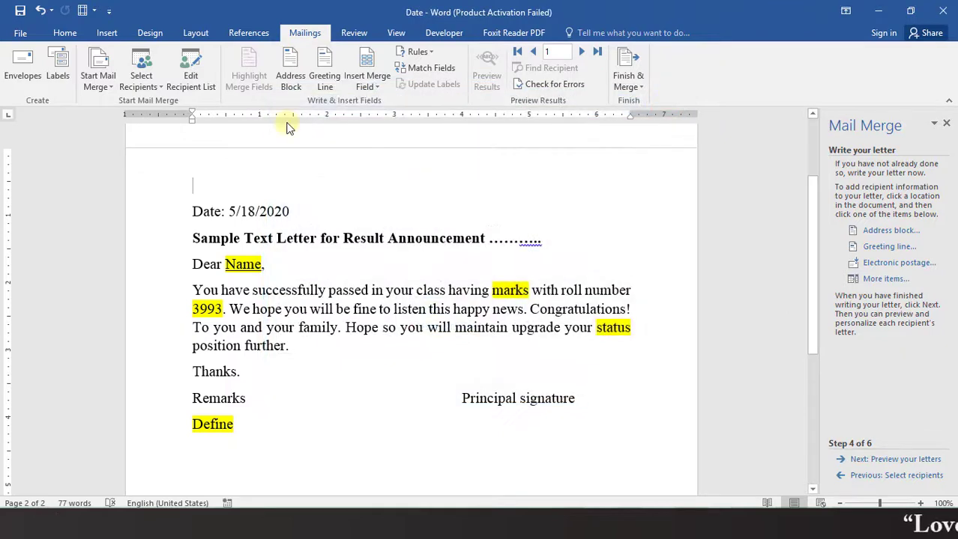
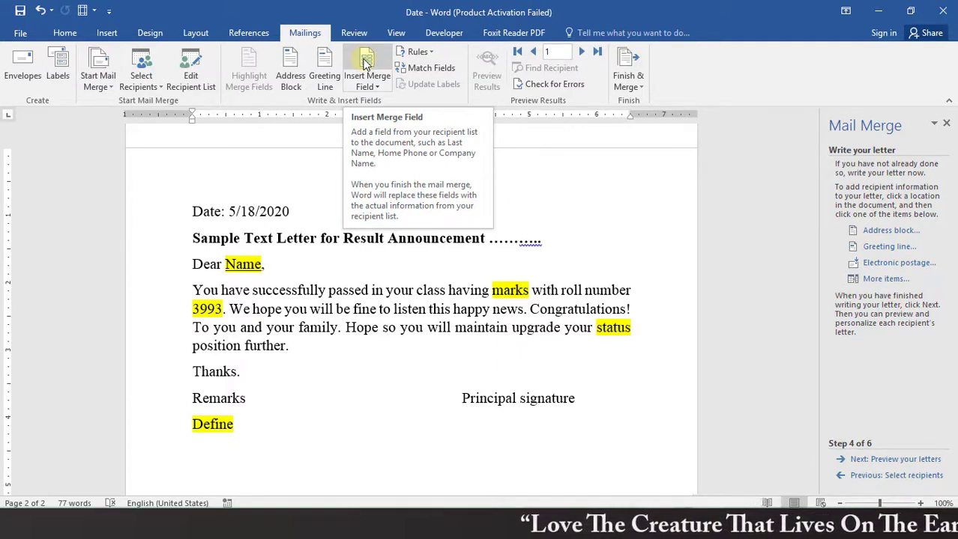
Insert the «Roll», «Name», «Marks», «Position» and «Remarks» merge fields on the letter's first line.
left_click(365, 63)
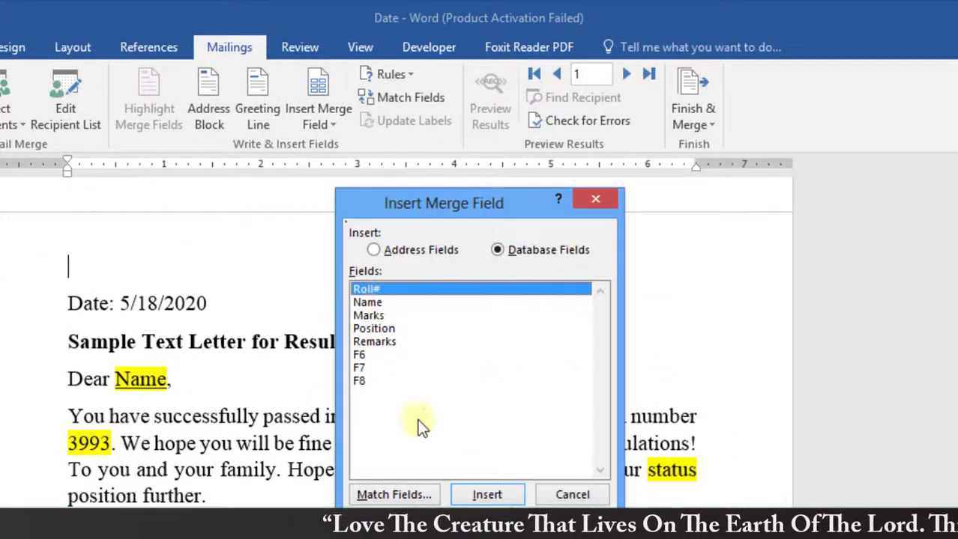
left_click(494, 493)
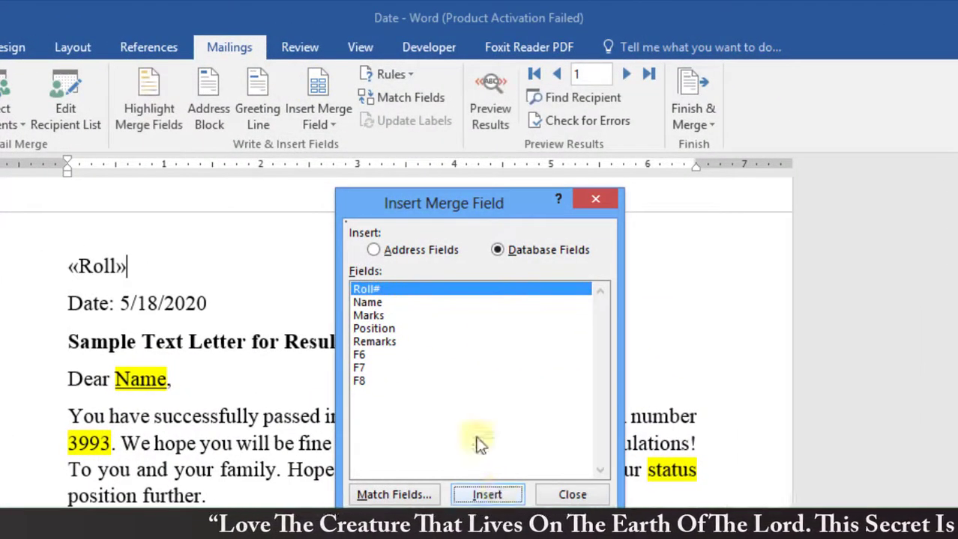
left_click(401, 302)
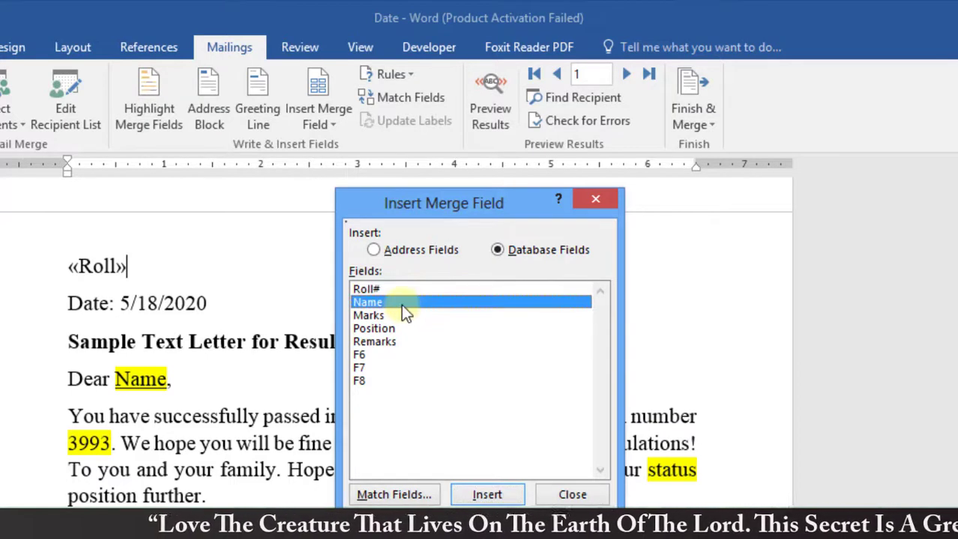
left_click(494, 491)
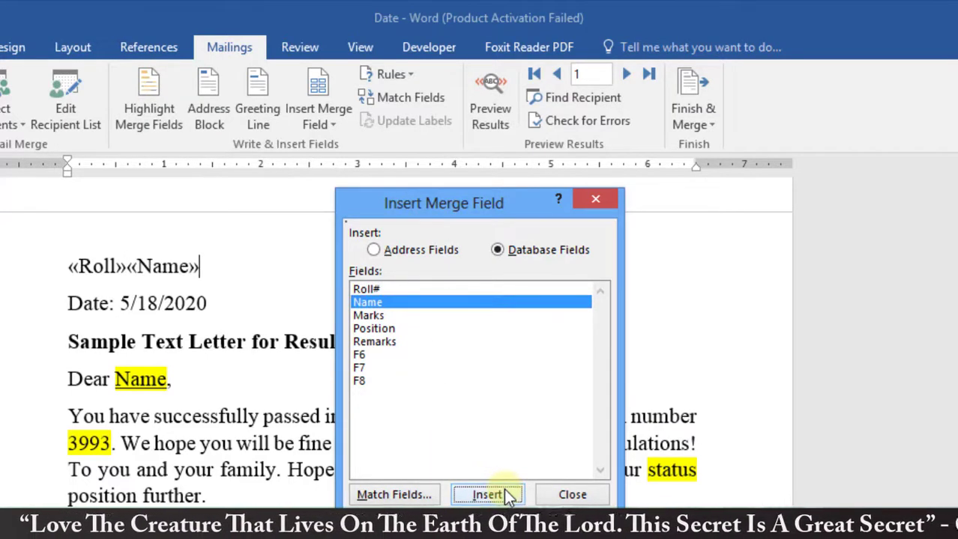
left_click(392, 318)
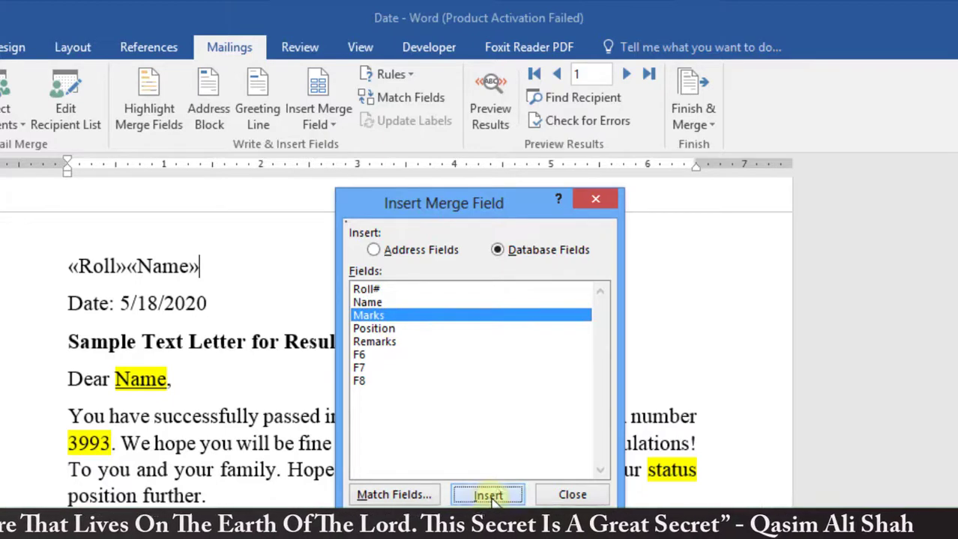
left_click(494, 498)
left_click(389, 329)
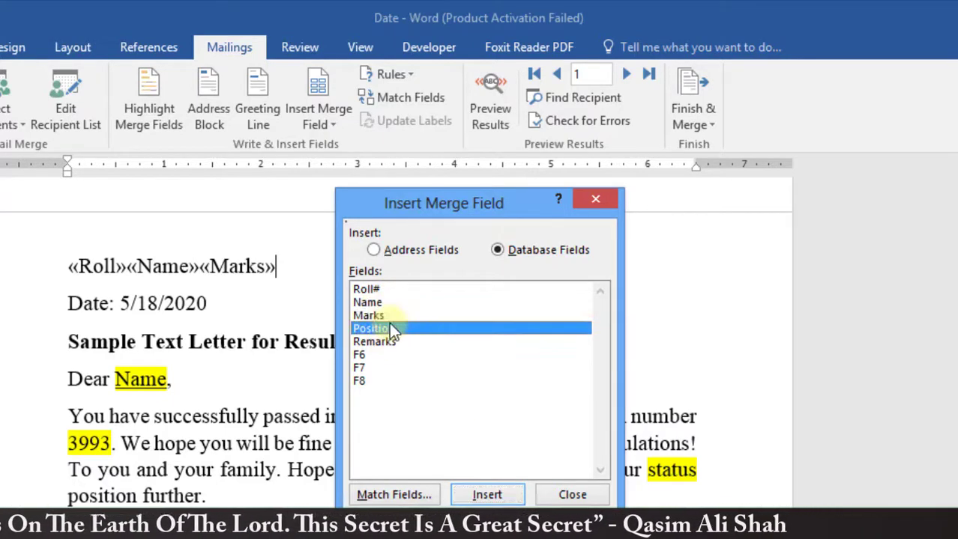
left_click(501, 497)
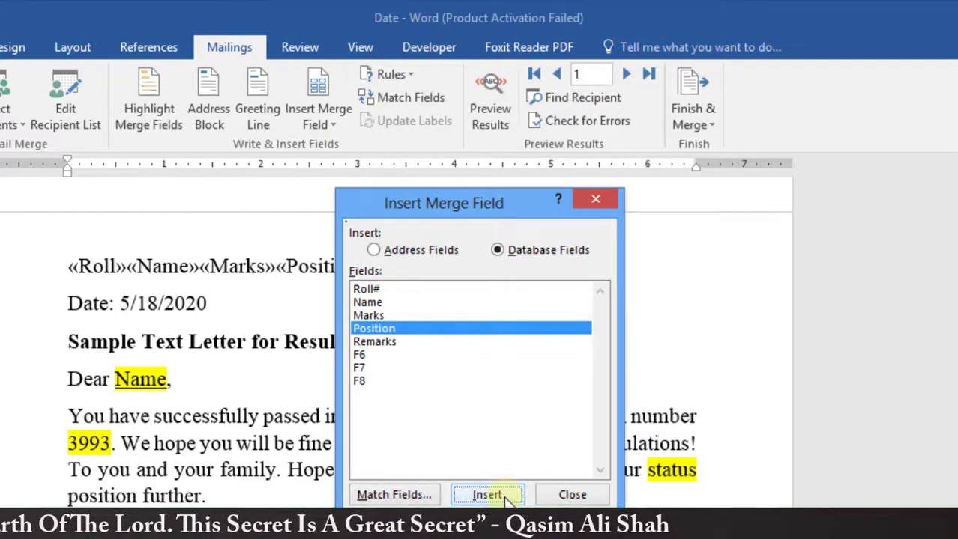
left_click(401, 344)
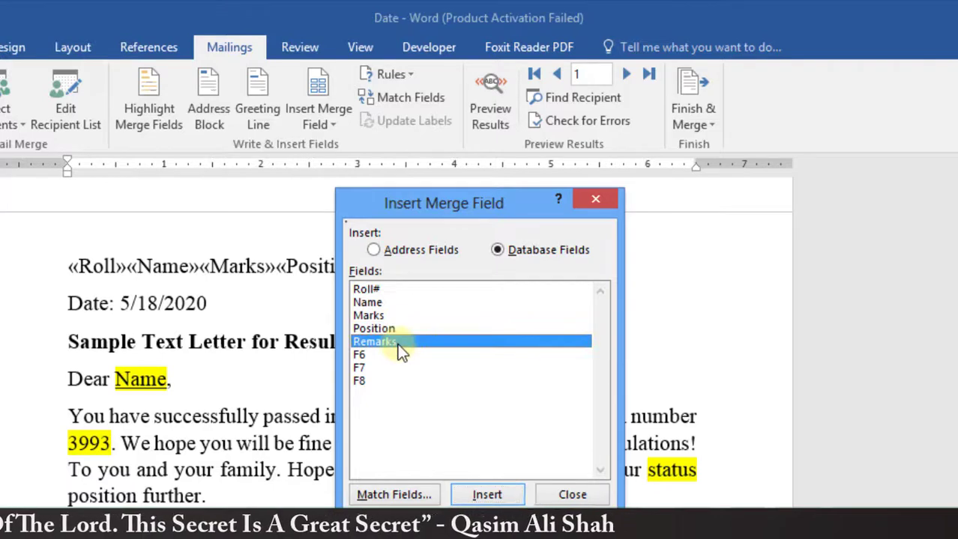
left_click(495, 498)
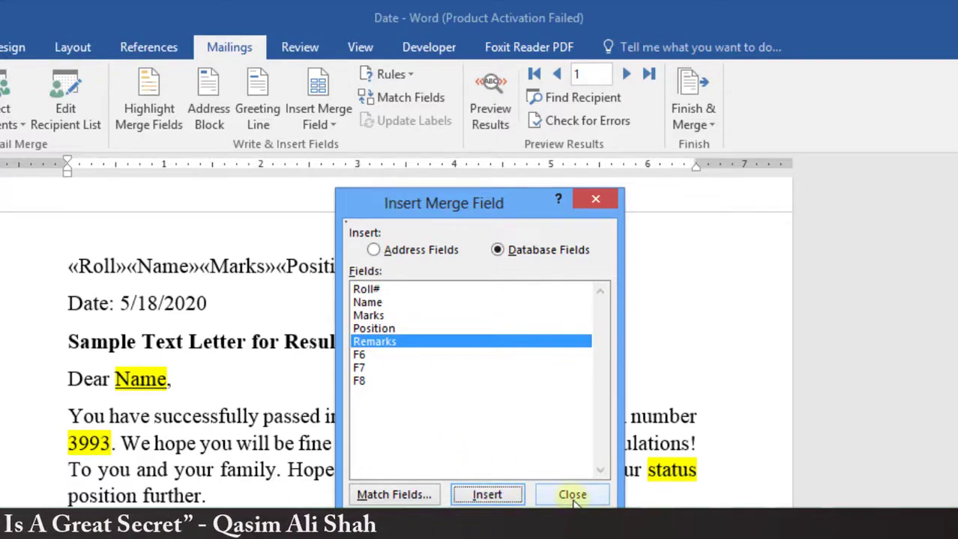
left_click(571, 496)
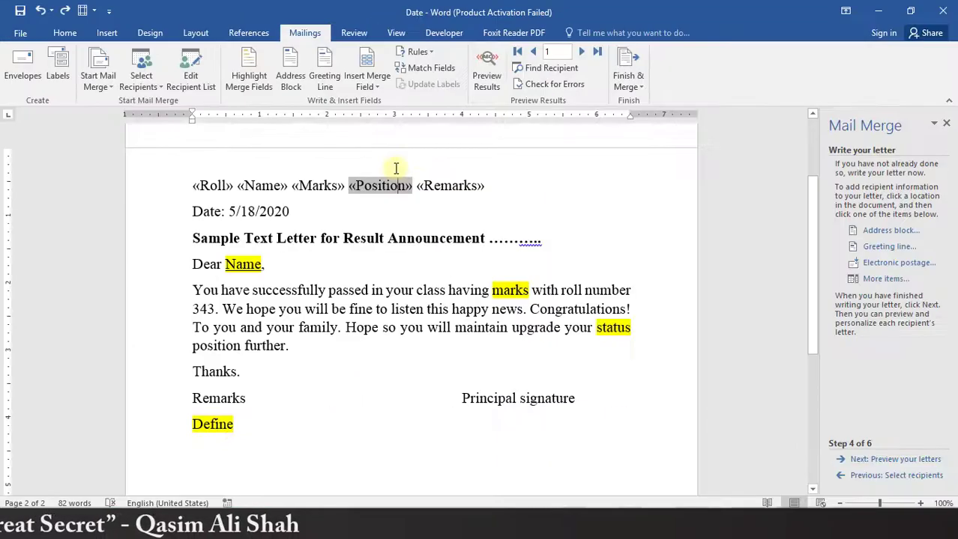
left_click(330, 203)
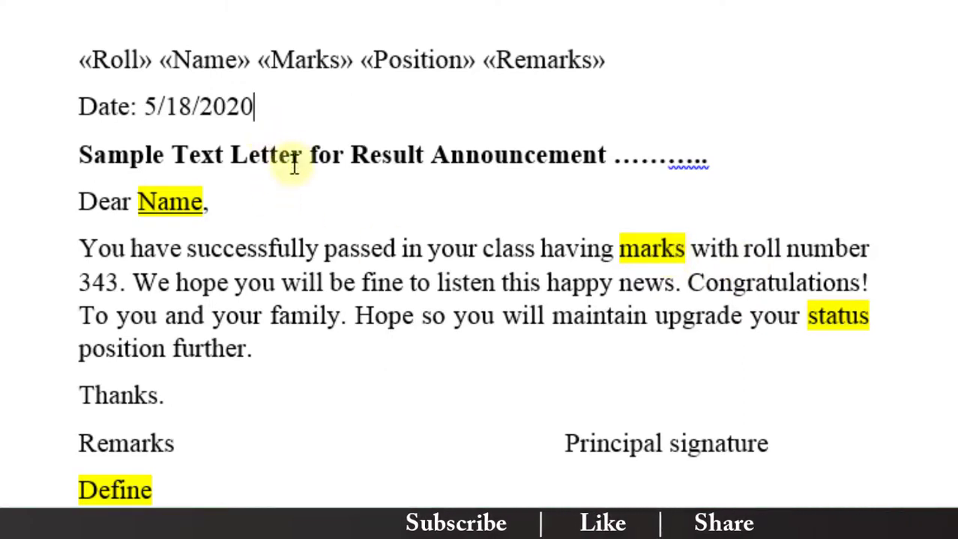
left_click(180, 101)
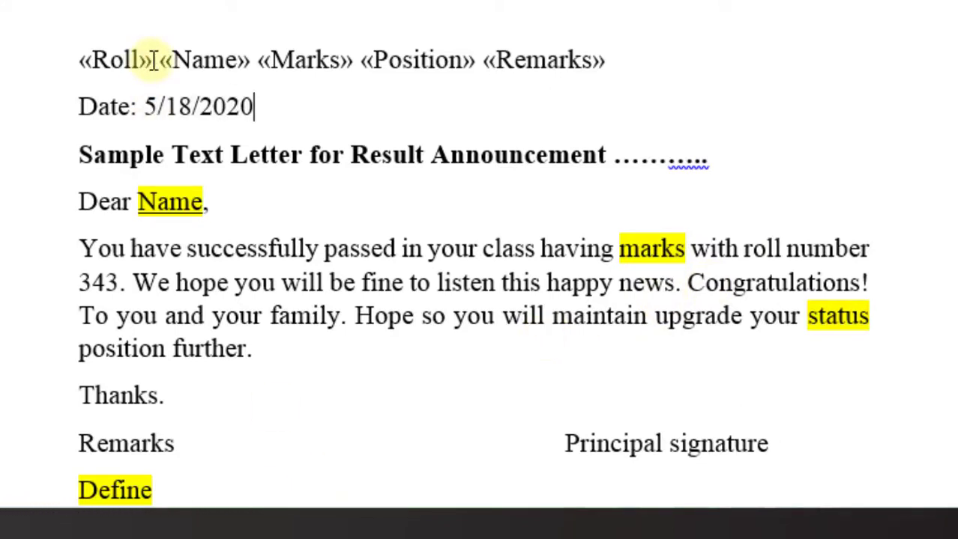
Move «Roll» over the roll number 343 and «Name» over the placeholder after Dear.
left_click_drag(154, 60, 85, 61)
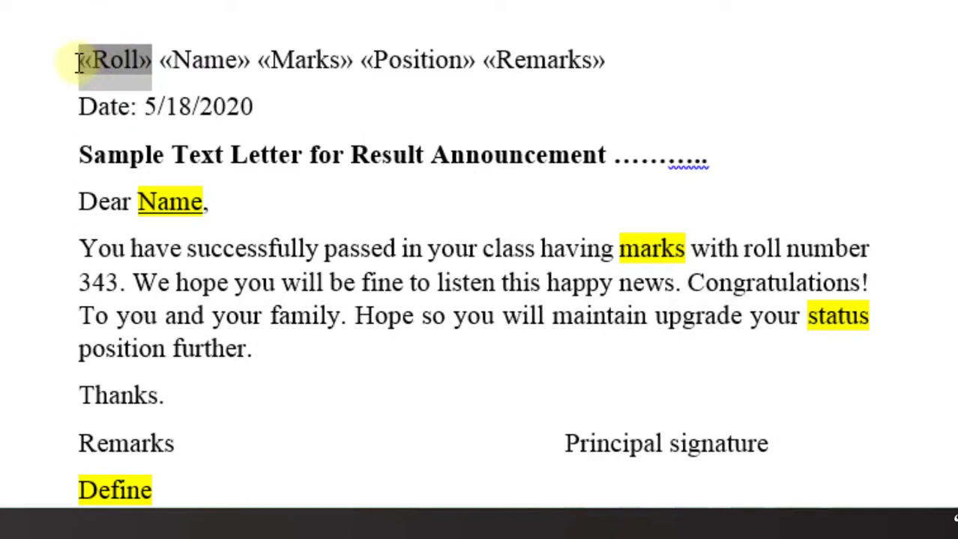
key("Delete")
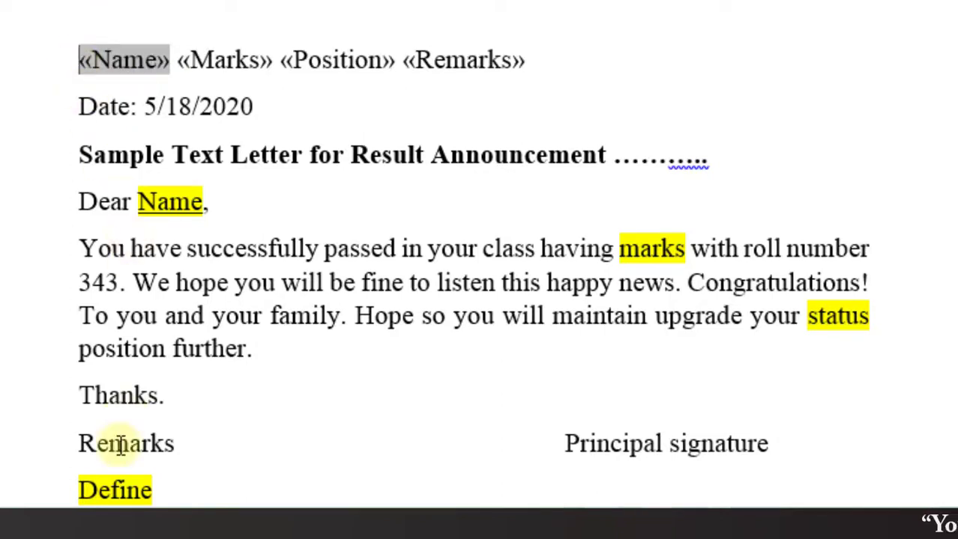
left_click_drag(118, 282, 84, 282)
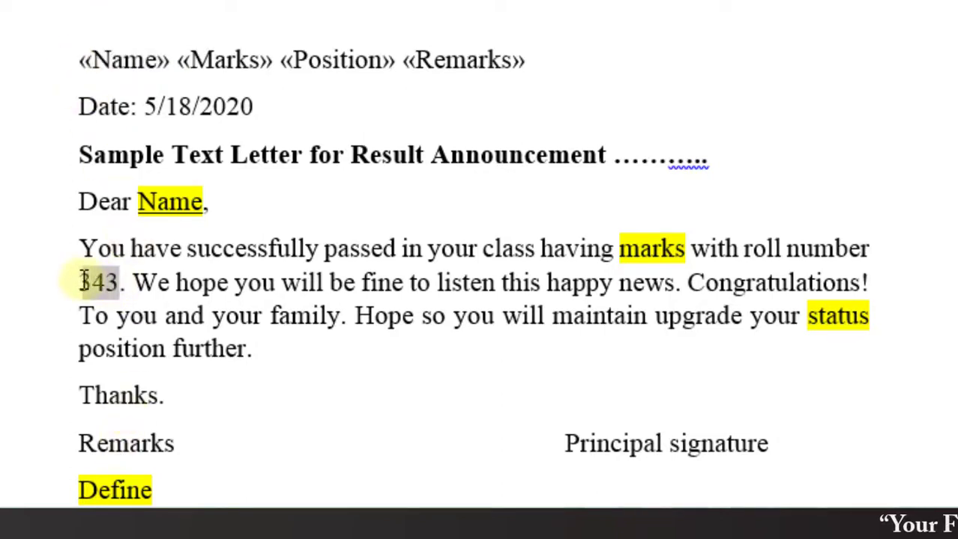
type("«Roll»")
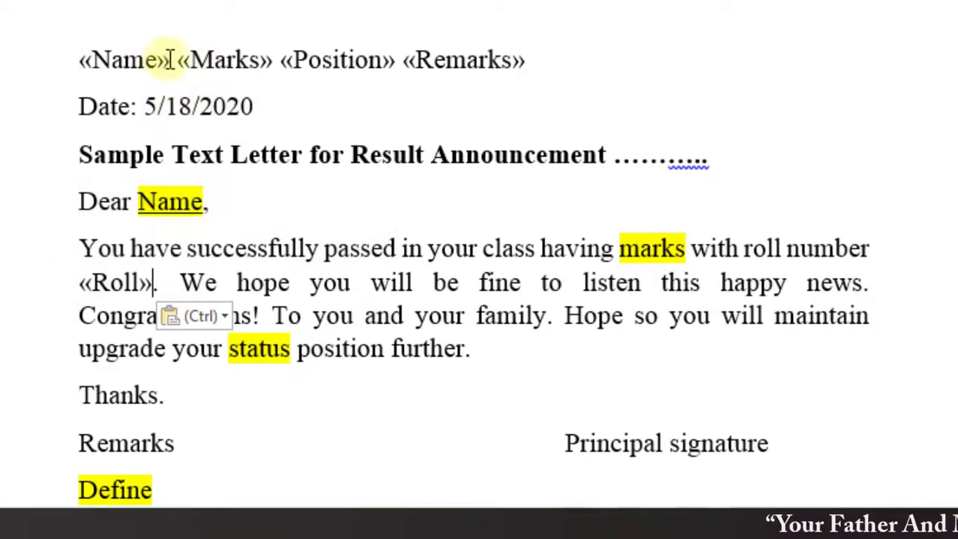
left_click_drag(170, 59, 81, 62)
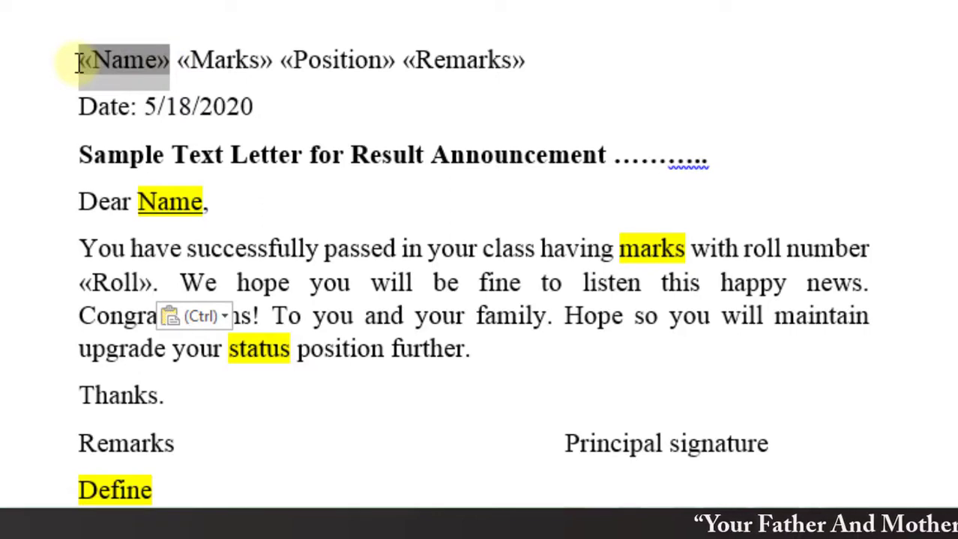
key("ctrl+x")
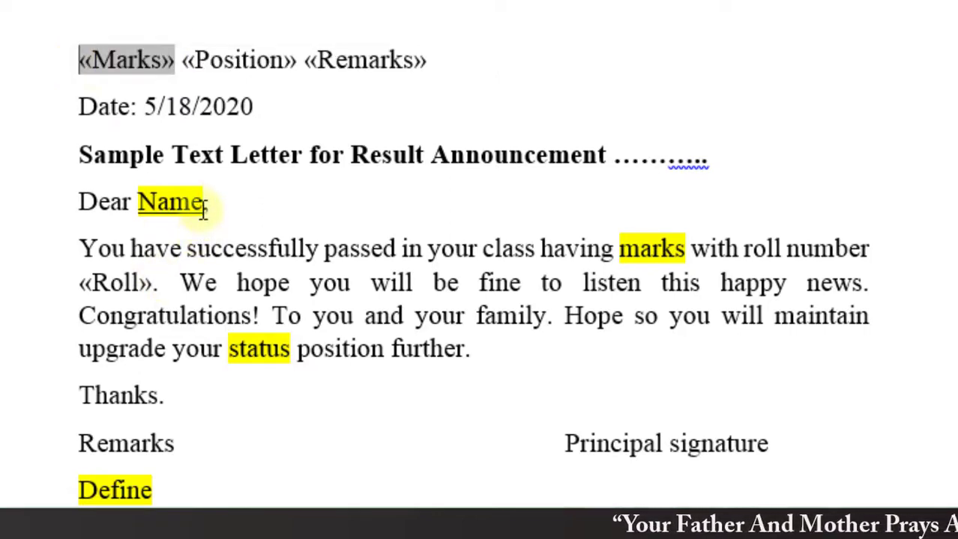
left_click_drag(202, 207, 142, 208)
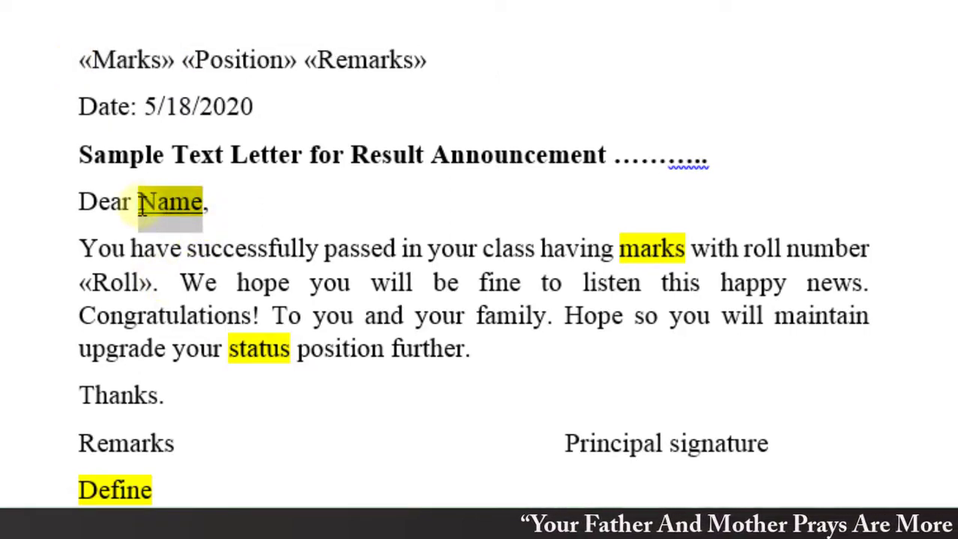
key("ctrl+v")
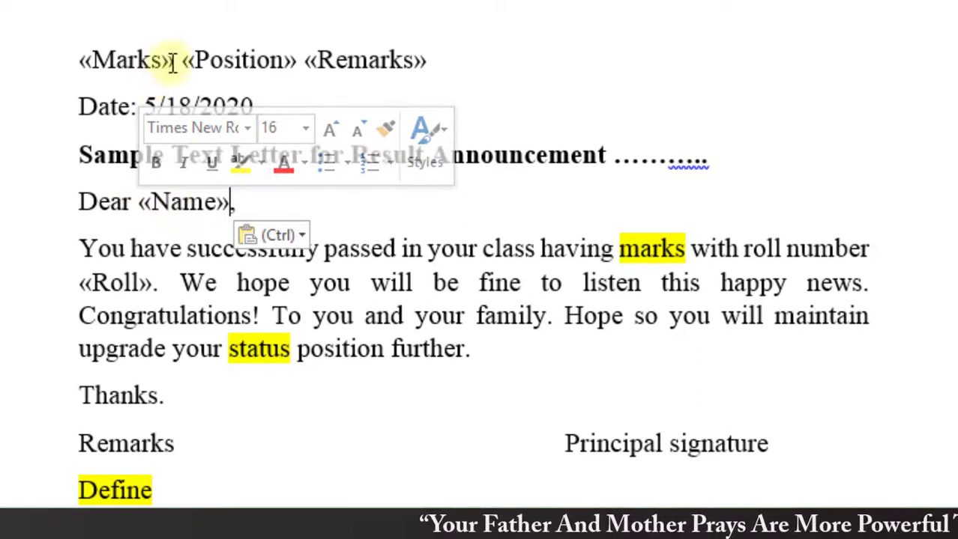
Move «Marks» over the word marks and «Position» over the word status.
left_click_drag(150, 60, 84, 61)
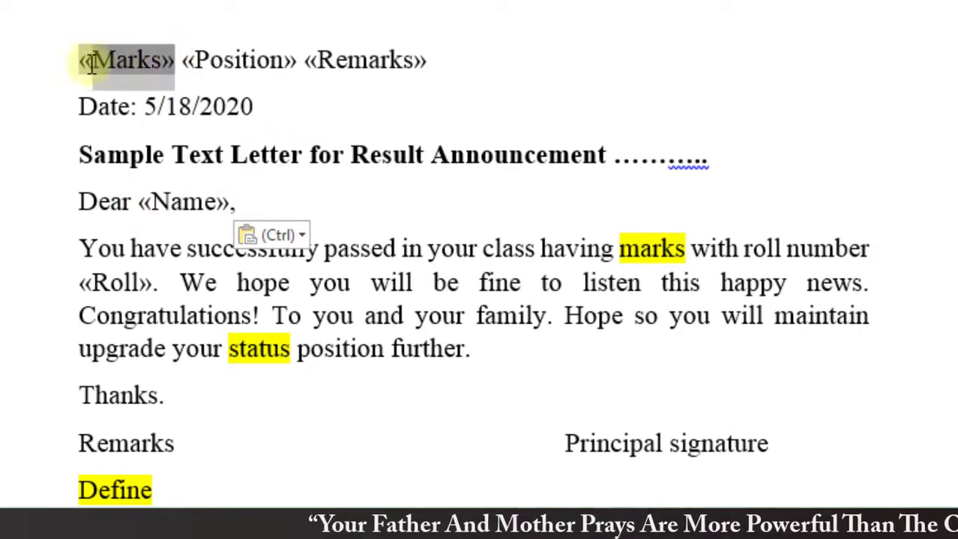
key("Delete")
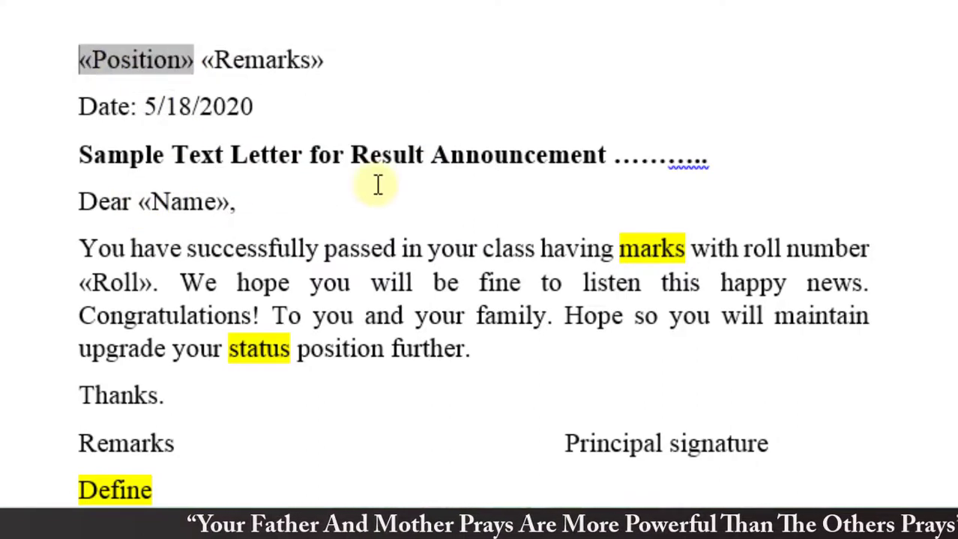
left_click_drag(685, 249, 623, 249)
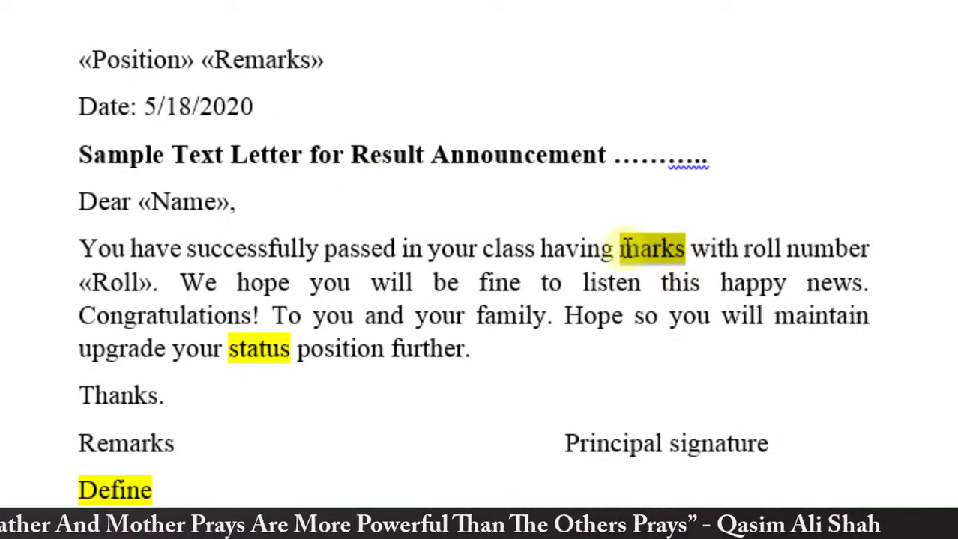
key("ctrl+v")
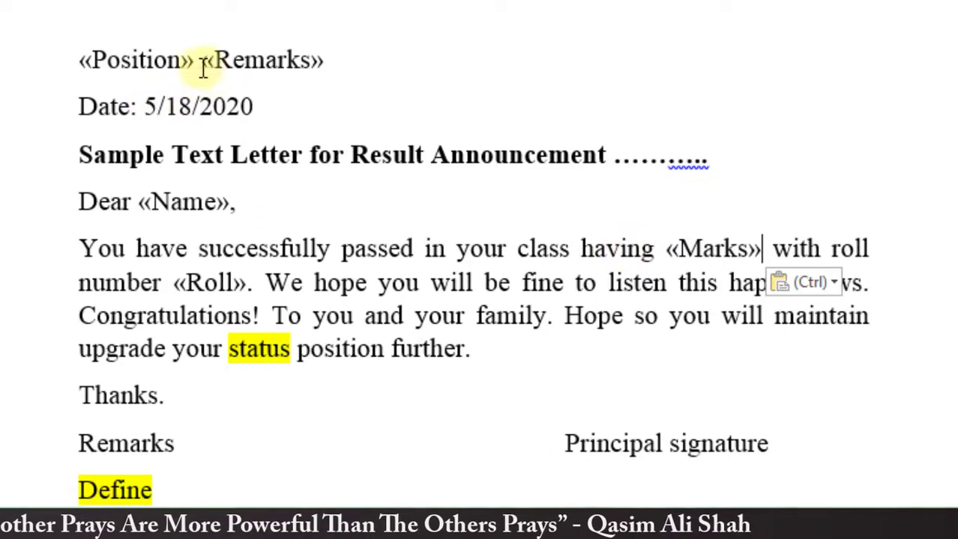
left_click_drag(194, 60, 87, 63)
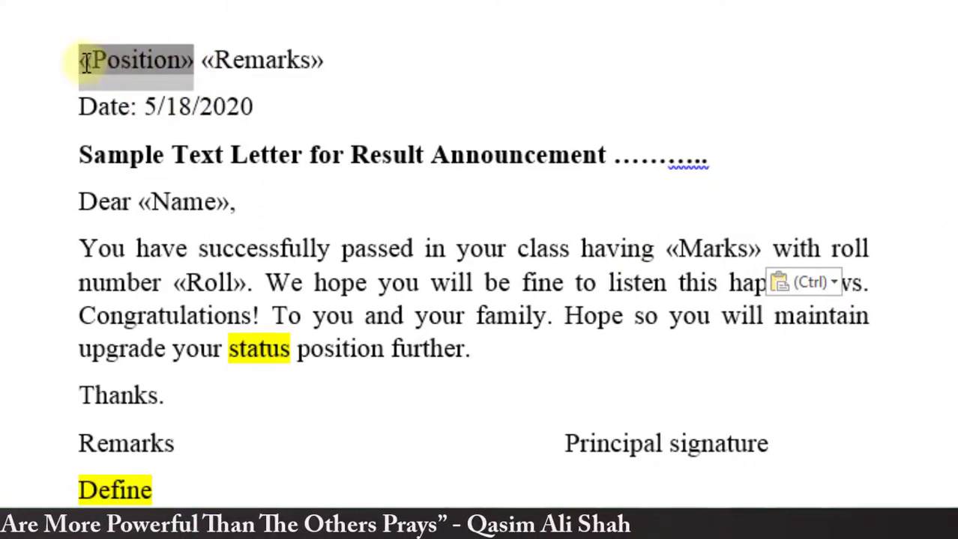
key("Delete")
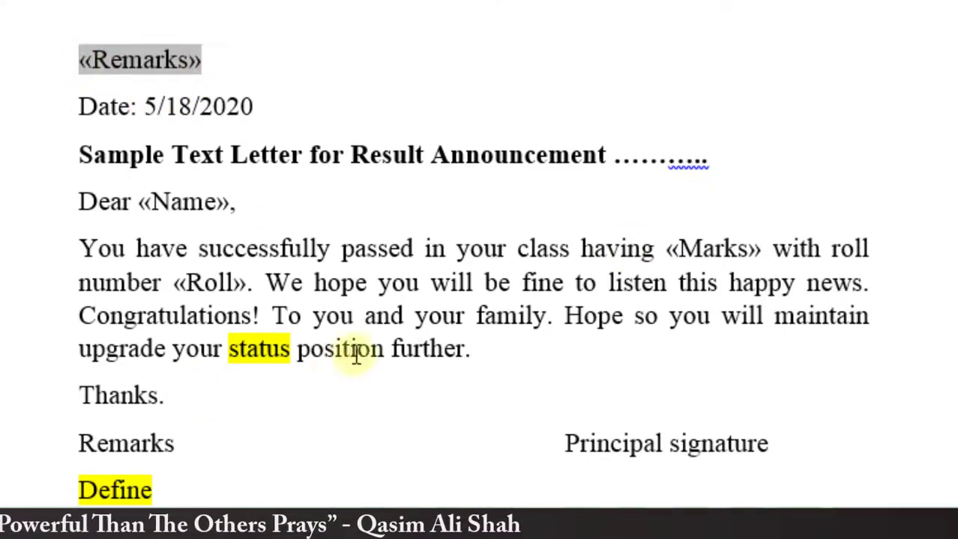
left_click_drag(291, 350, 230, 352)
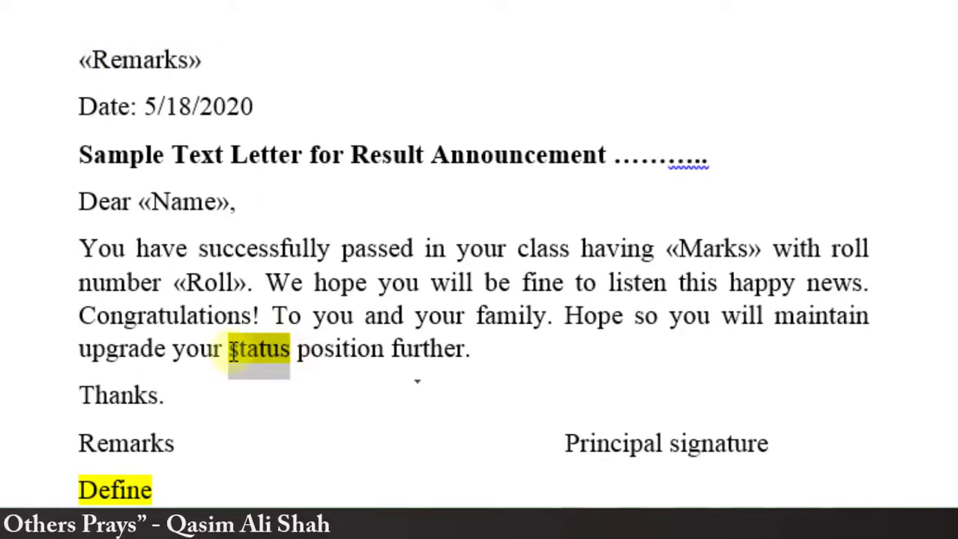
key("ctrl+v")
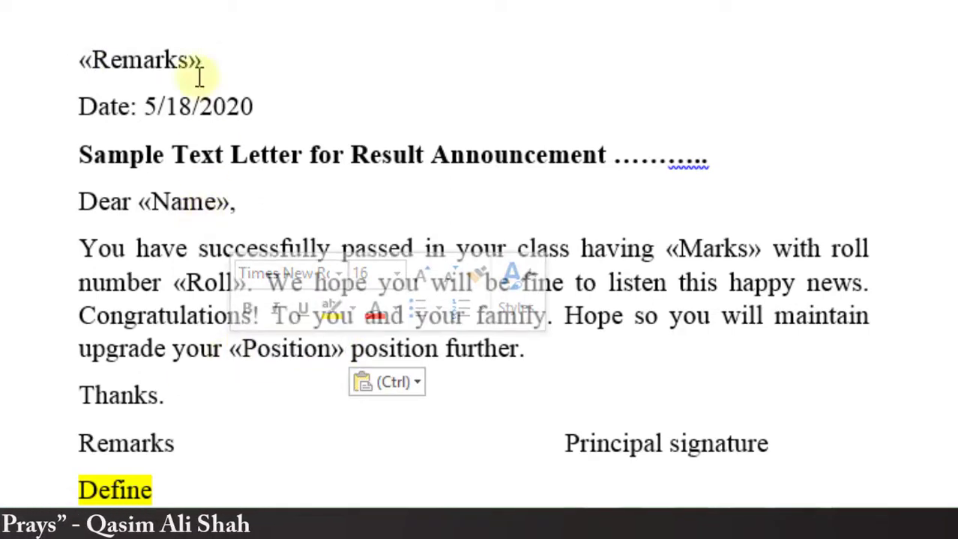
Move «Remarks» from the top line to replace the word Define.
left_click(125, 59)
left_click_drag(125, 59, 78, 60)
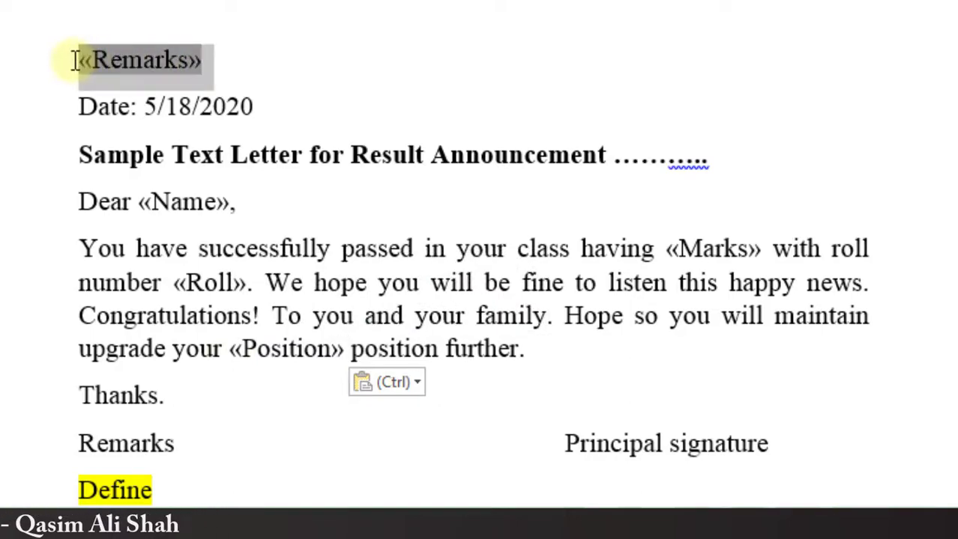
key("Delete")
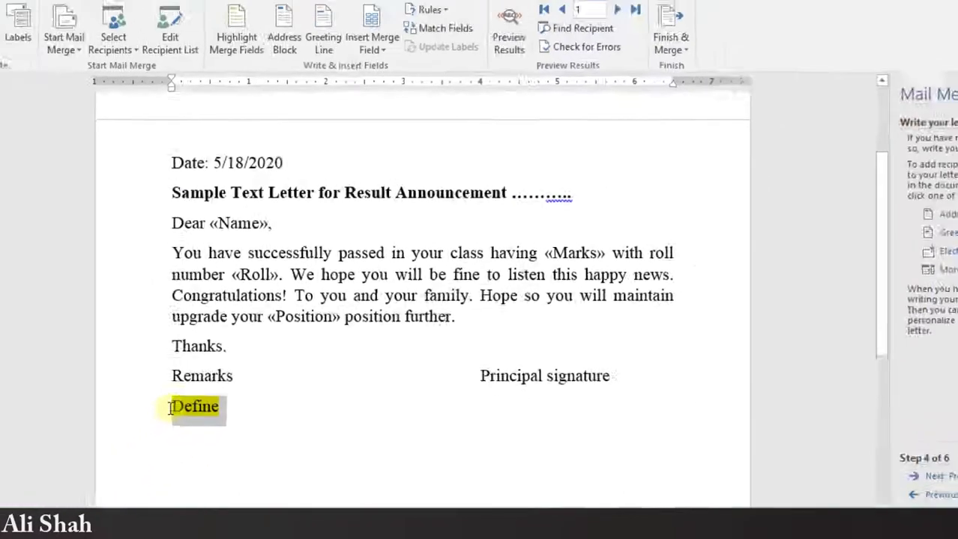
left_click(190, 399)
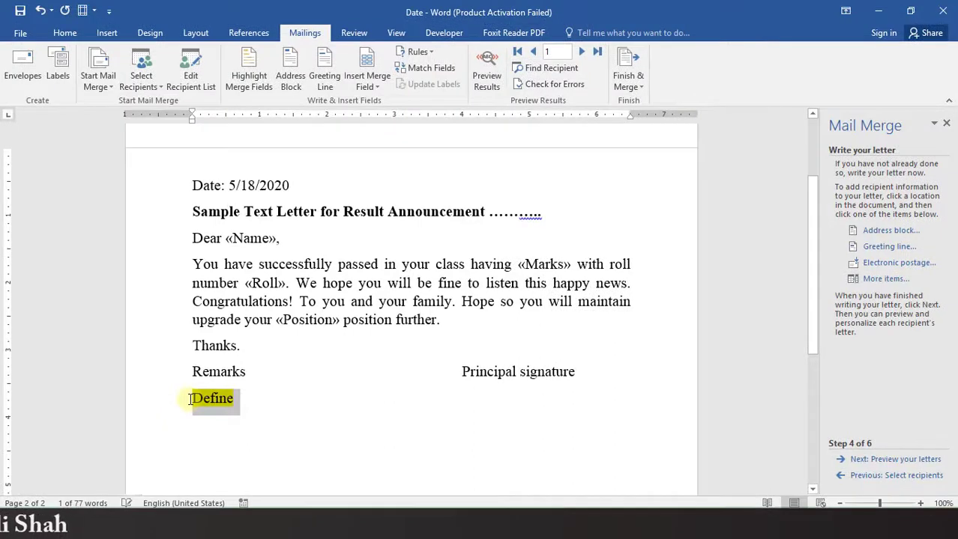
key("ctrl+v")
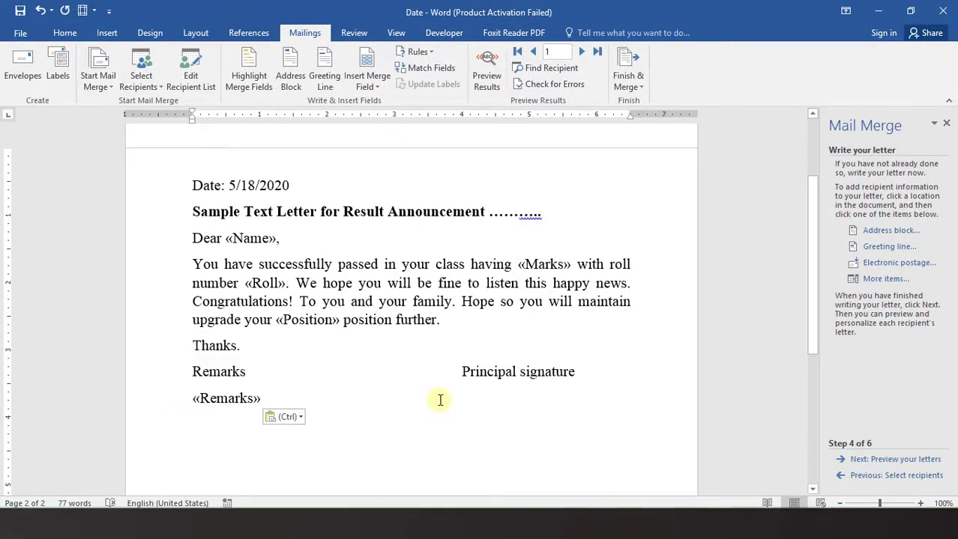
Preview the merged letter and step through records 1 to 6, then back to record 2.
left_click(489, 75)
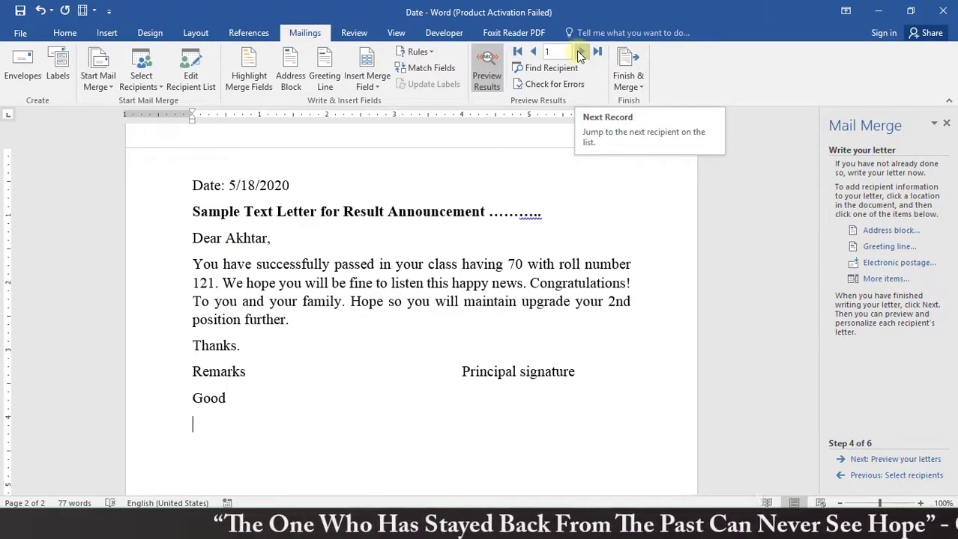
left_click(579, 52)
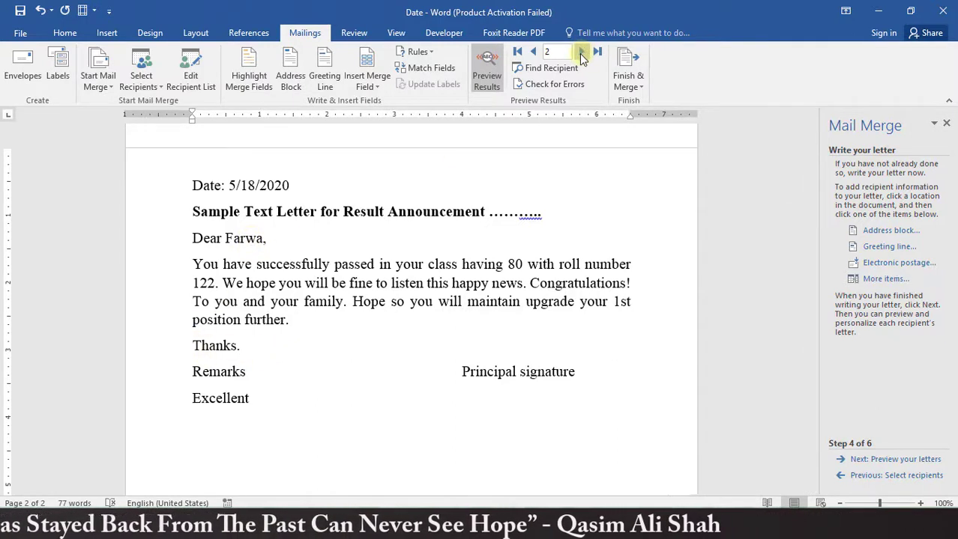
left_click(581, 52)
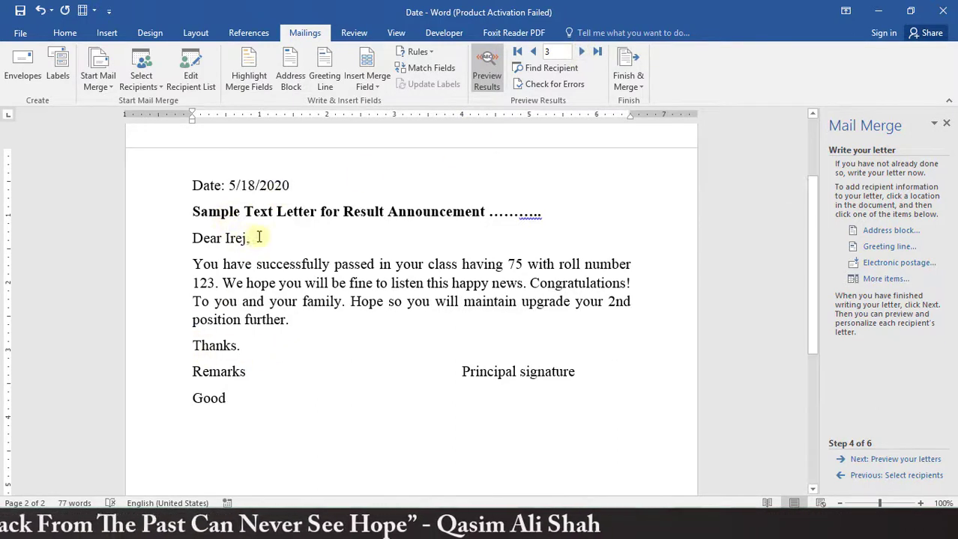
left_click(582, 52)
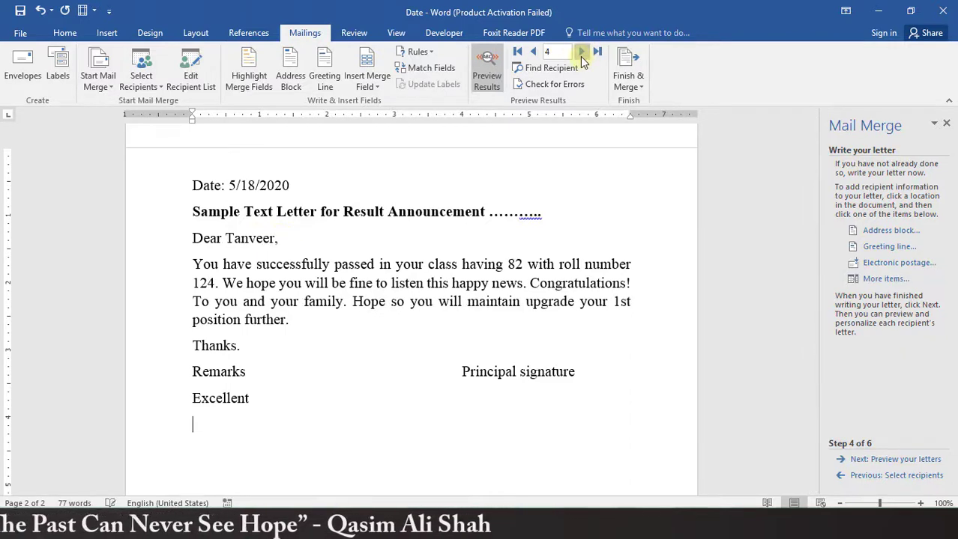
left_click(581, 54)
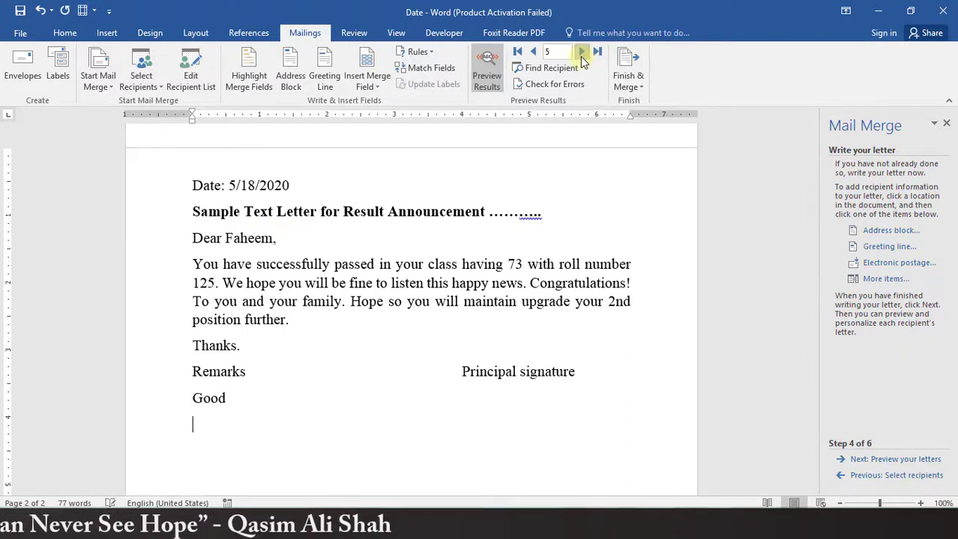
left_click(582, 53)
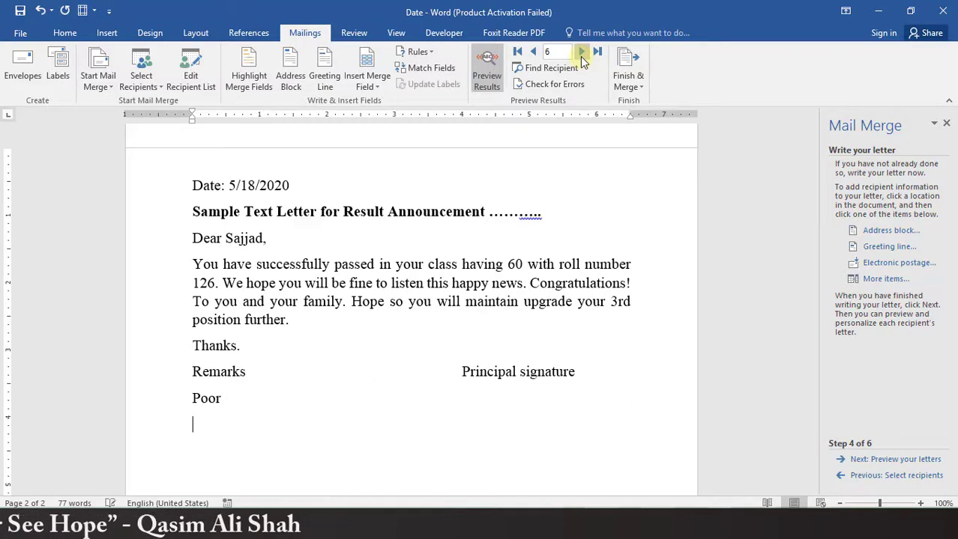
left_click(534, 54)
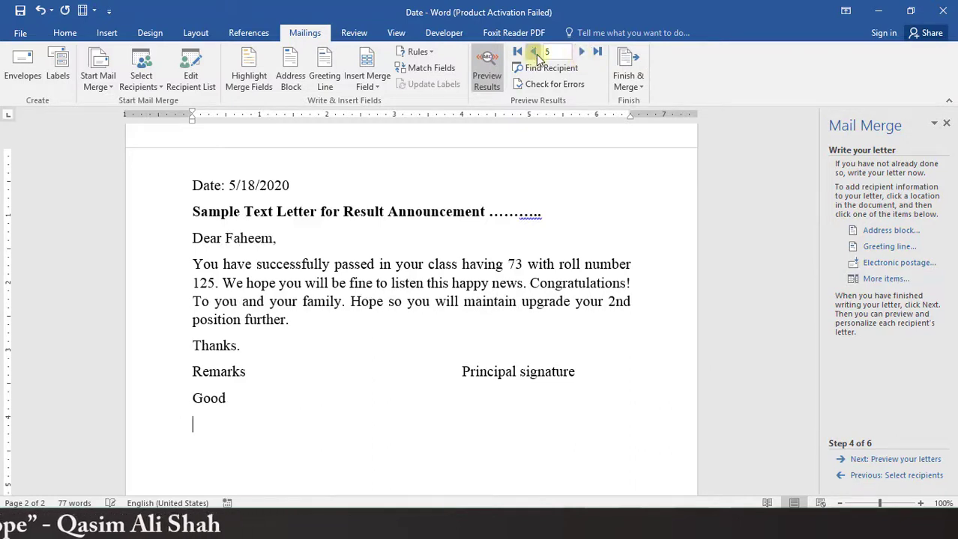
left_click(533, 54)
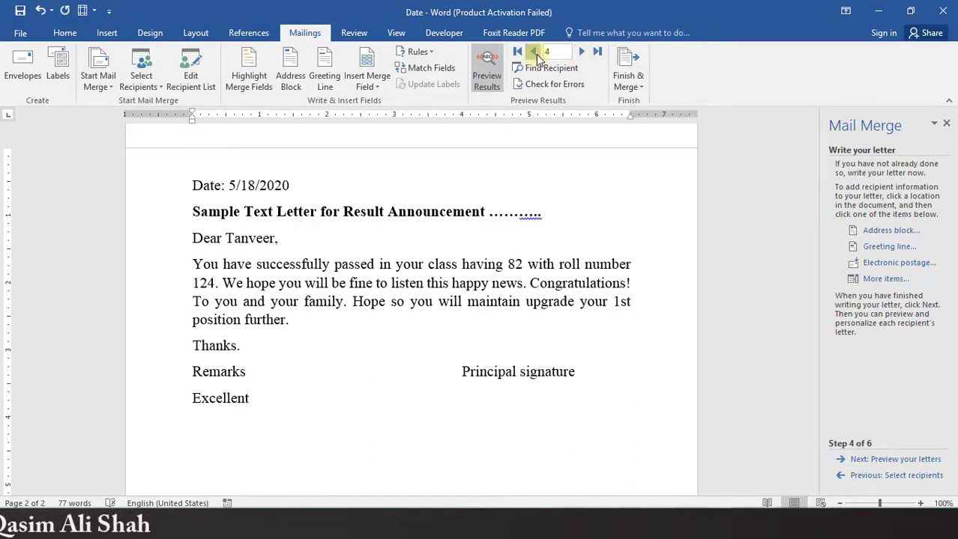
left_click(533, 54)
left_click(534, 54)
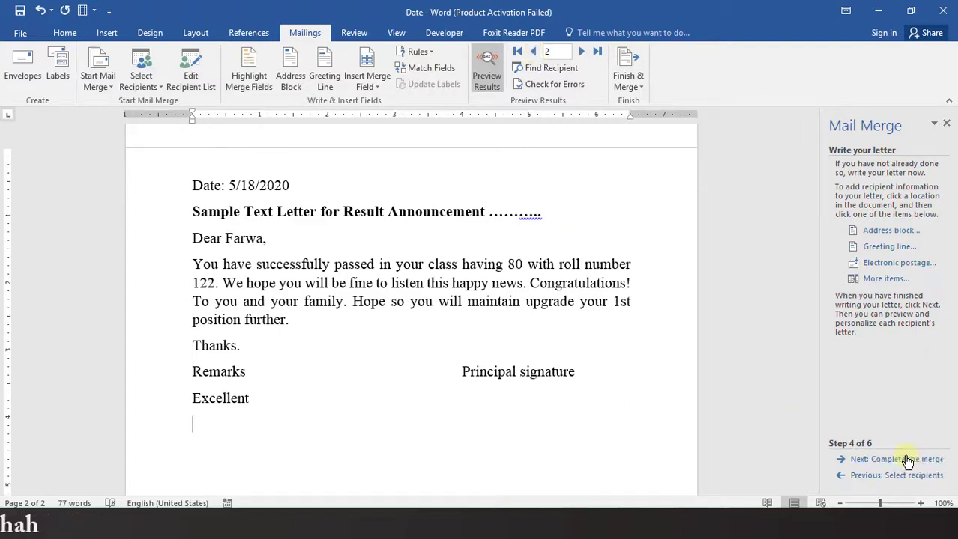
Advance the mail merge wizard to step 5 and move to recipient 6's letter.
left_click(907, 461)
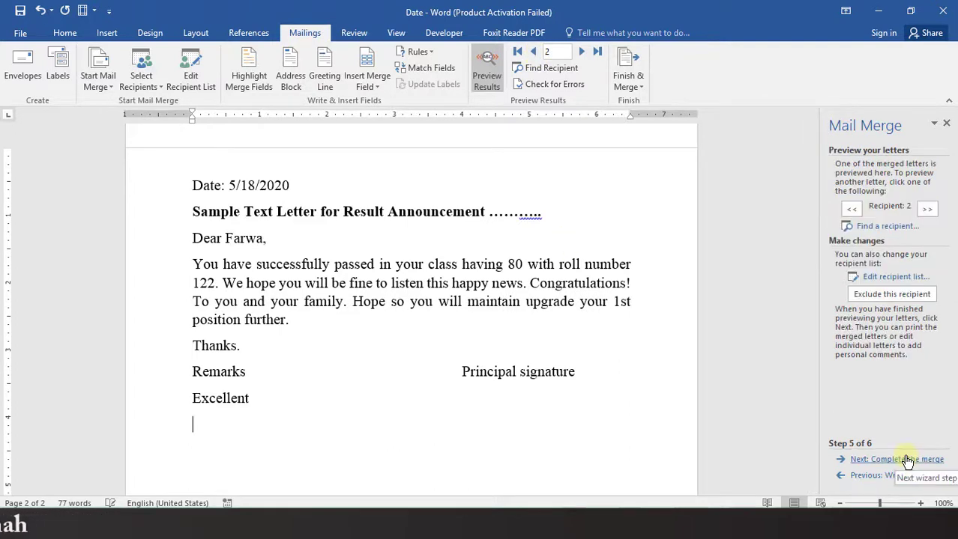
left_click(926, 209)
left_click(927, 209)
left_click(926, 209)
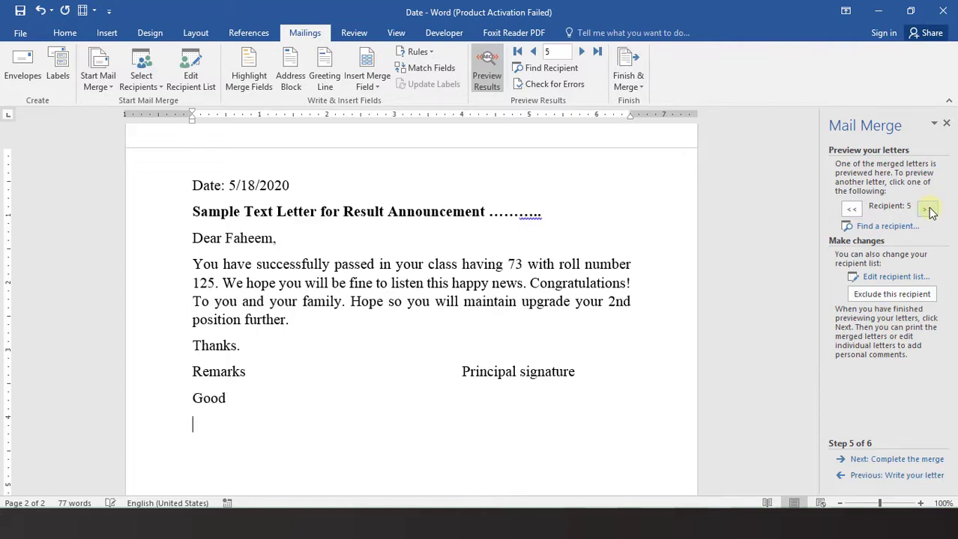
left_click(926, 209)
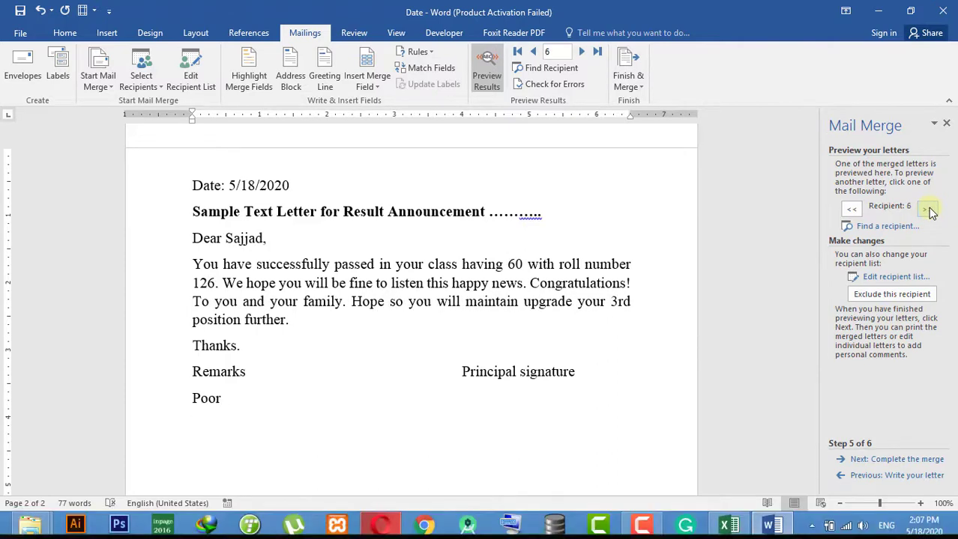